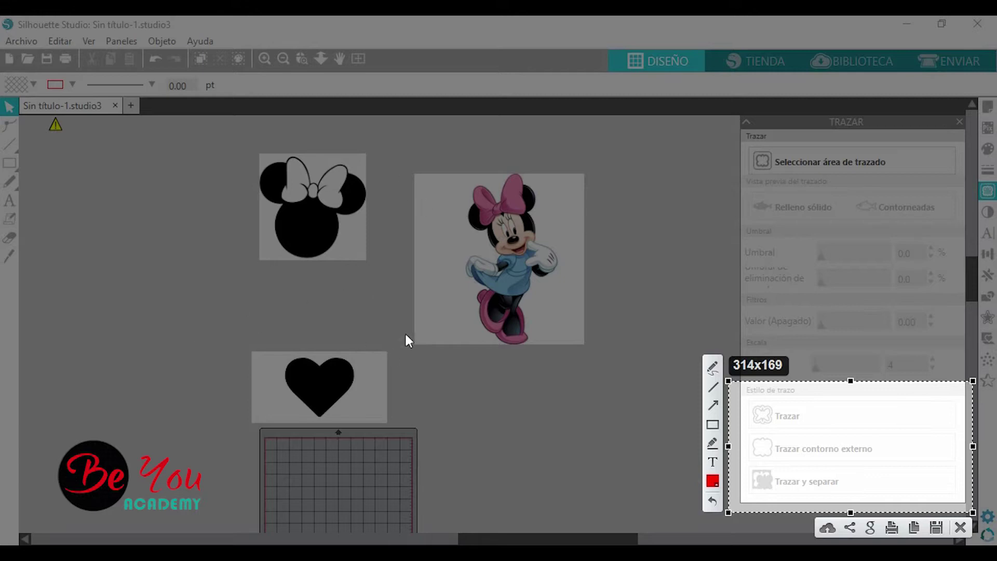
Step: Rearrange the three images above the cutting mat, stacking the Minnie head over the heart and placing the full-colour Minnie beside them
{"action": "key", "text": "Escape"}
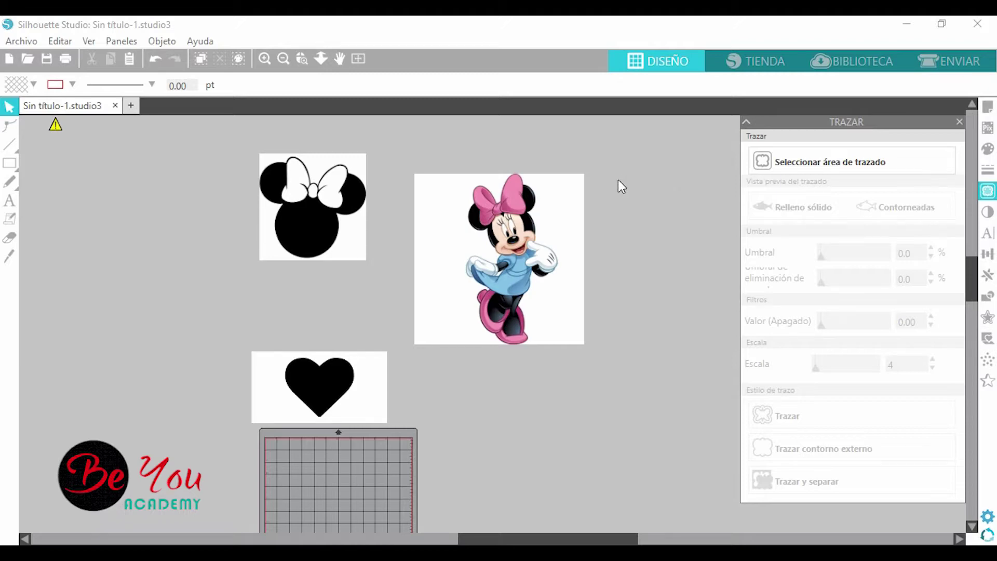
{"action": "left_click_drag", "start_coordinate": [311, 240], "coordinate": [313, 277]}
{"action": "left_click_drag", "start_coordinate": [320, 380], "coordinate": [305, 362]}
{"action": "left_click", "coordinate": [395, 238]}
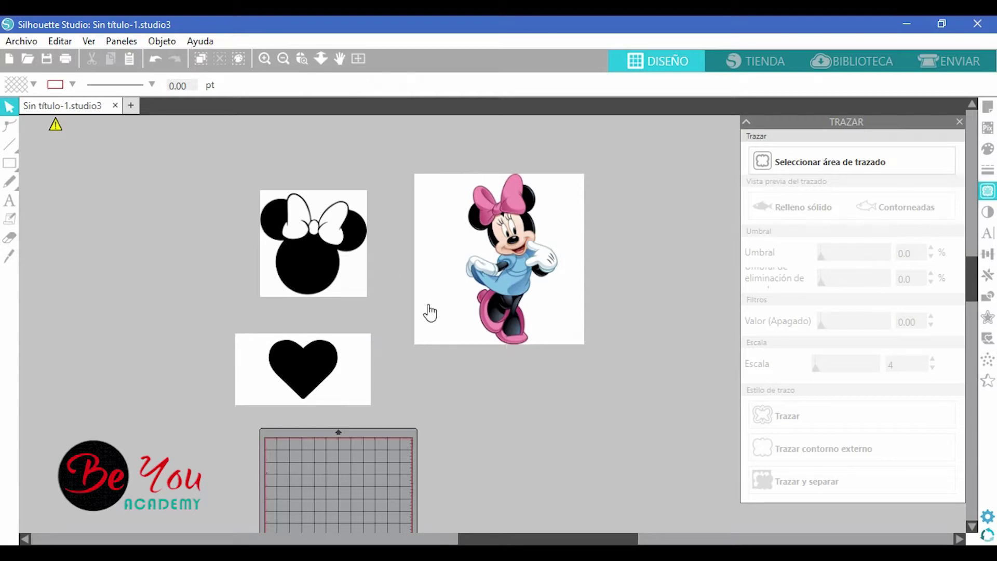
{"action": "left_click_drag", "start_coordinate": [433, 282], "coordinate": [479, 284]}
{"action": "left_click_drag", "start_coordinate": [358, 297], "coordinate": [369, 279]}
{"action": "left_click_drag", "start_coordinate": [353, 371], "coordinate": [365, 330]}
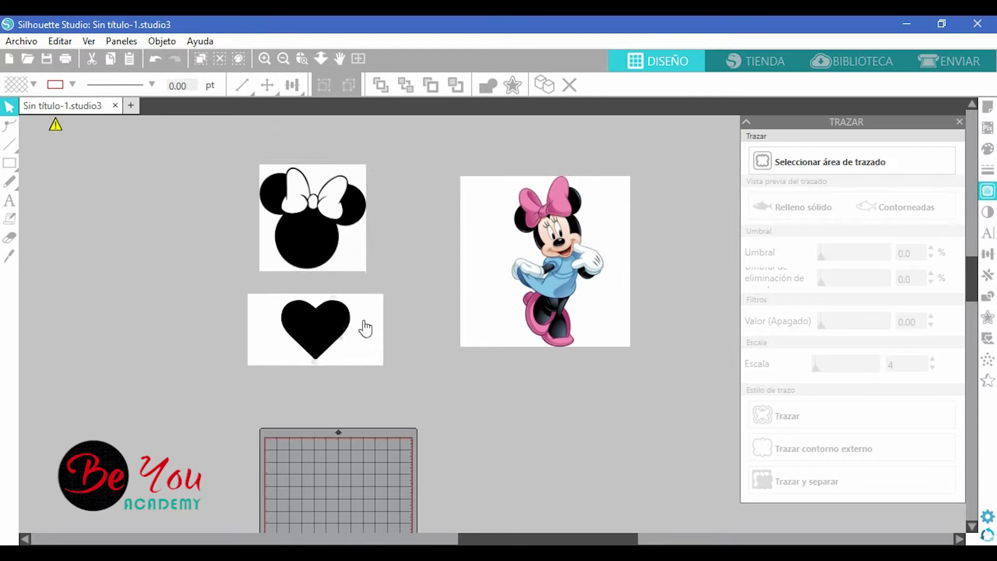
{"action": "left_click", "coordinate": [366, 340]}
{"action": "left_click_drag", "start_coordinate": [574, 238], "coordinate": [552, 238]}
{"action": "left_click_drag", "start_coordinate": [423, 149], "coordinate": [663, 436]}
{"action": "left_click_drag", "start_coordinate": [348, 254], "coordinate": [333, 232]}
{"action": "left_click_drag", "start_coordinate": [341, 323], "coordinate": [326, 301]}
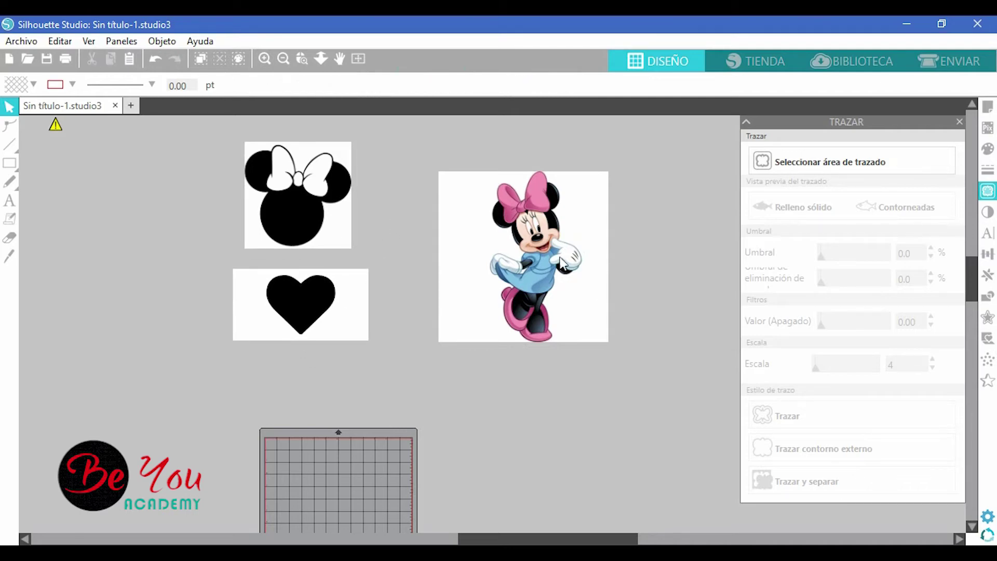
Step: Shrink the full-colour Minnie image and place it in the upper-left corner of the cutting mat
{"action": "scroll", "coordinate": [544, 252], "scroll_direction": "down", "scroll_amount": 1}
{"action": "left_click", "coordinate": [541, 231]}
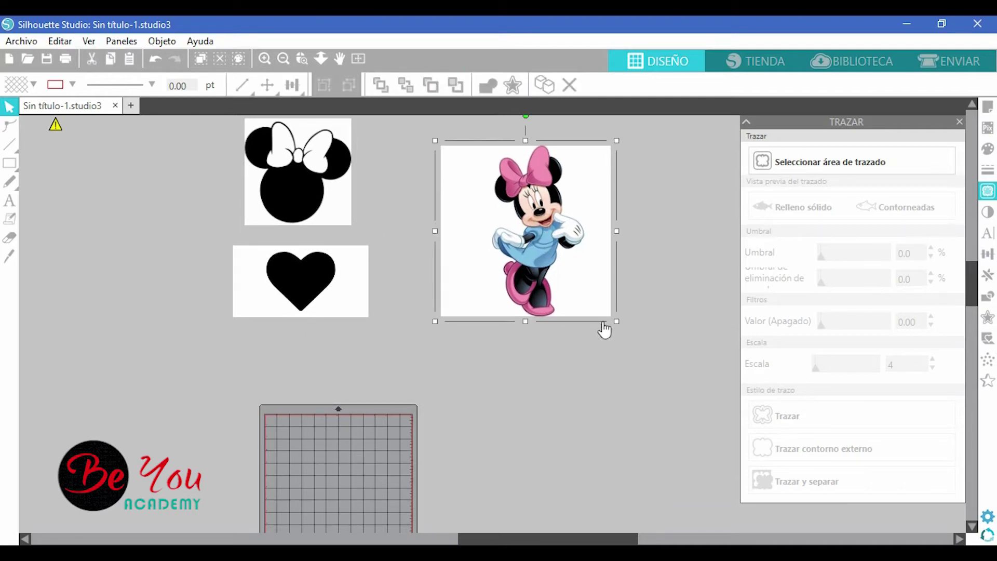
{"action": "left_click_drag", "start_coordinate": [616, 321], "coordinate": [505, 209]}
{"action": "left_click_drag", "start_coordinate": [460, 168], "coordinate": [296, 445]}
{"action": "scroll", "coordinate": [302, 441], "scroll_direction": "down", "scroll_amount": 2}
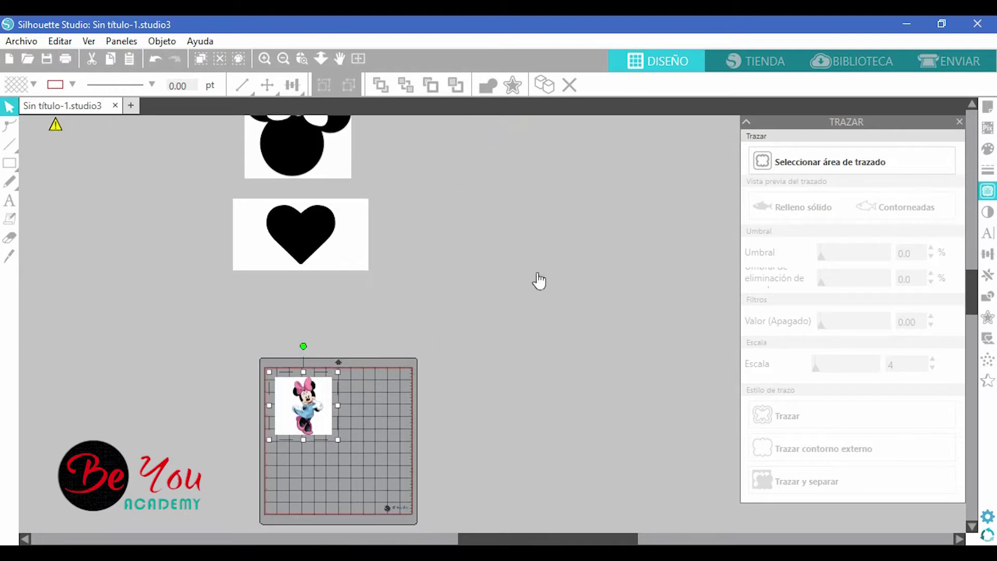
Step: Assign the Cortar cut style to the Minnie image in the send workspace, and return to the design workspace
{"action": "left_click", "coordinate": [947, 62]}
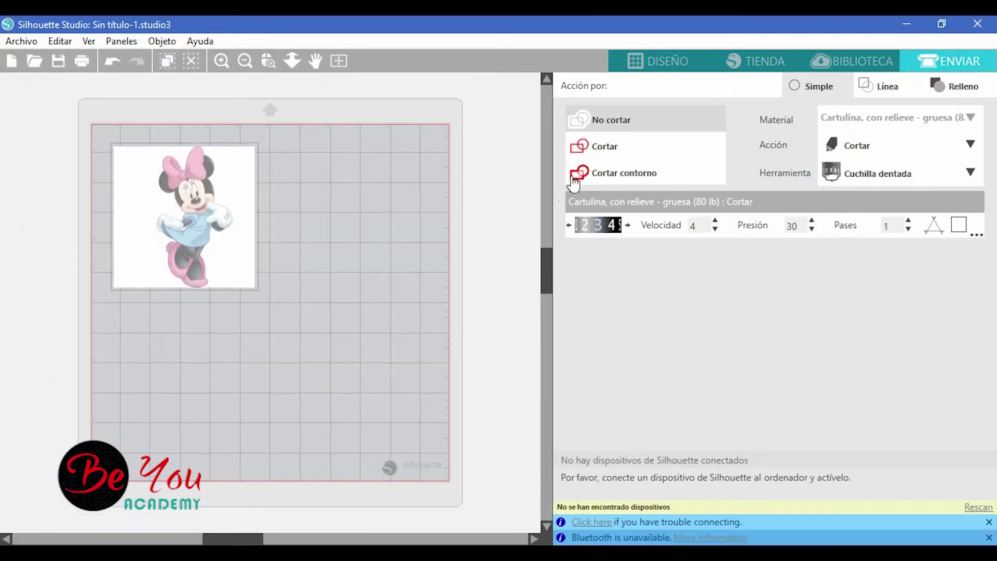
{"action": "left_click", "coordinate": [620, 146]}
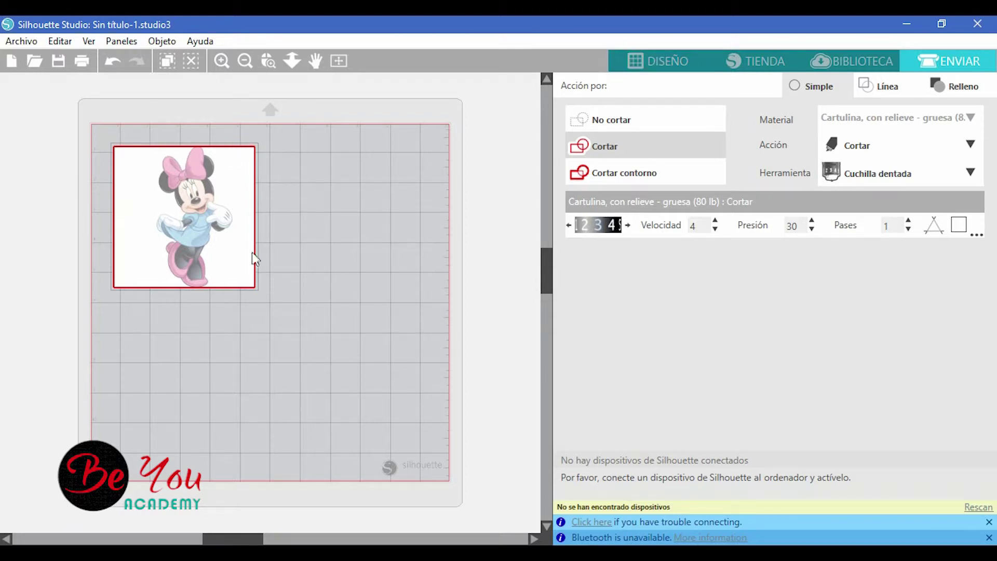
{"action": "left_click", "coordinate": [646, 64]}
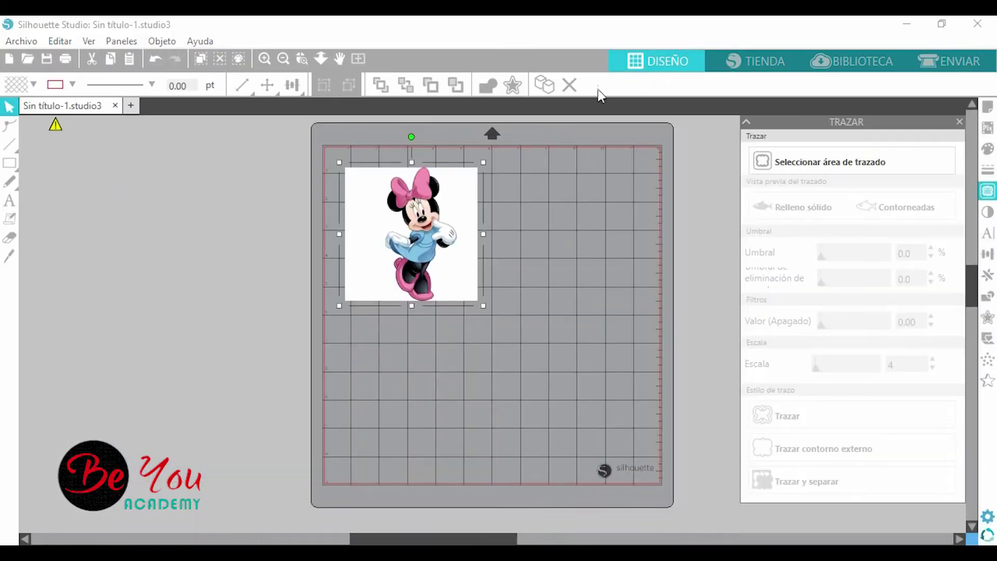
Step: Move the full-colour Minnie image off the mat to the right of the other images and enlarge it
{"action": "scroll", "coordinate": [462, 244], "scroll_direction": "up", "scroll_amount": 3}
{"action": "scroll", "coordinate": [446, 282], "scroll_direction": "down", "scroll_amount": 2}
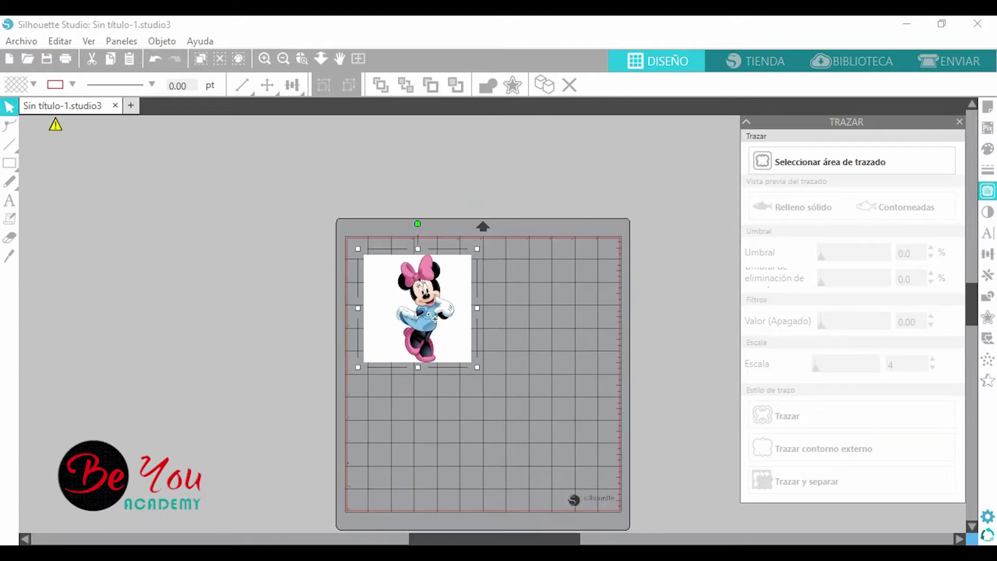
{"action": "left_click_drag", "start_coordinate": [434, 318], "coordinate": [571, 180]}
{"action": "scroll", "coordinate": [655, 171], "scroll_direction": "up", "scroll_amount": 5}
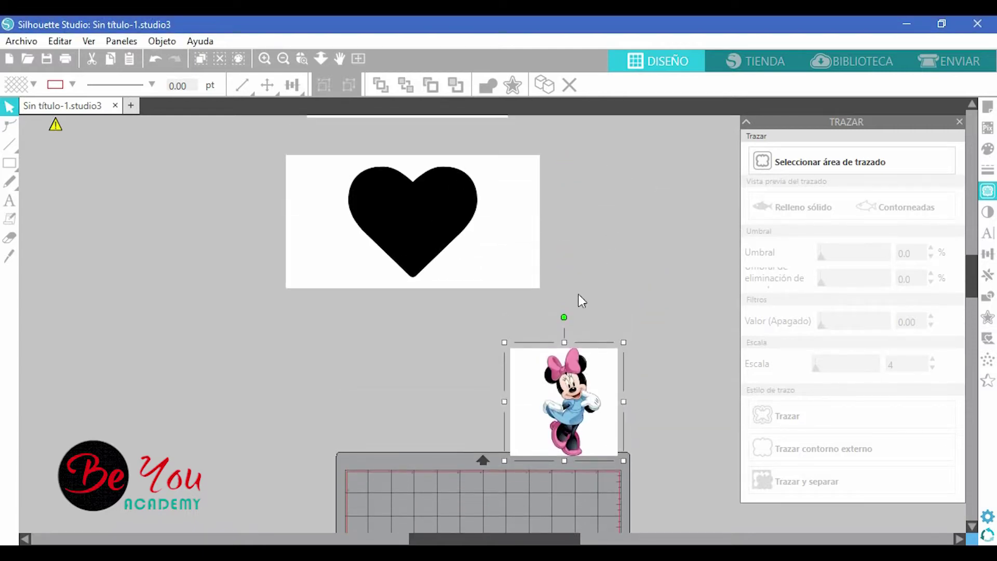
{"action": "scroll", "coordinate": [581, 300], "scroll_direction": "up", "scroll_amount": 2}
{"action": "left_click_drag", "start_coordinate": [567, 483], "coordinate": [633, 202]}
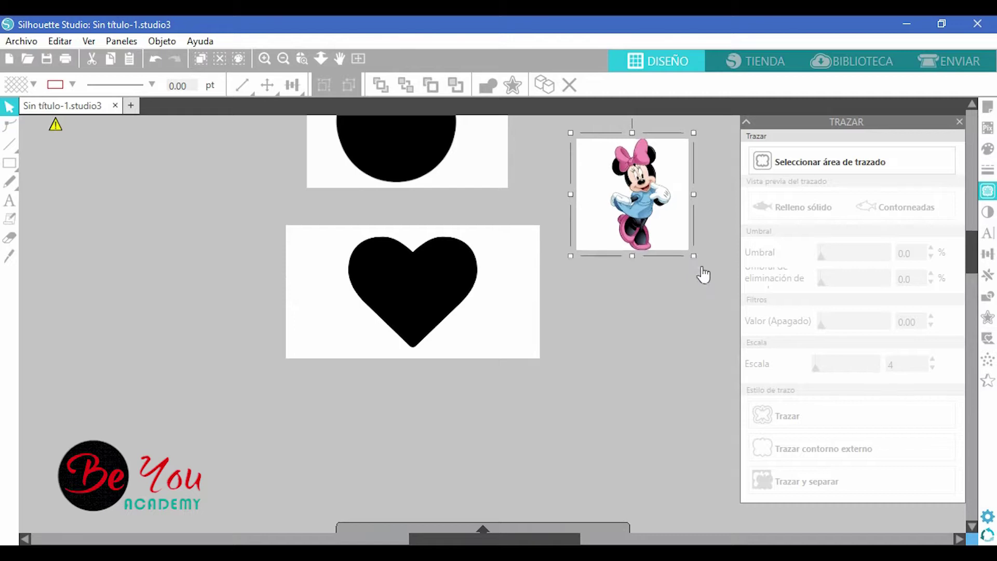
{"action": "left_click_drag", "start_coordinate": [694, 256], "coordinate": [733, 295]}
{"action": "scroll", "coordinate": [644, 218], "scroll_direction": "up", "scroll_amount": 2}
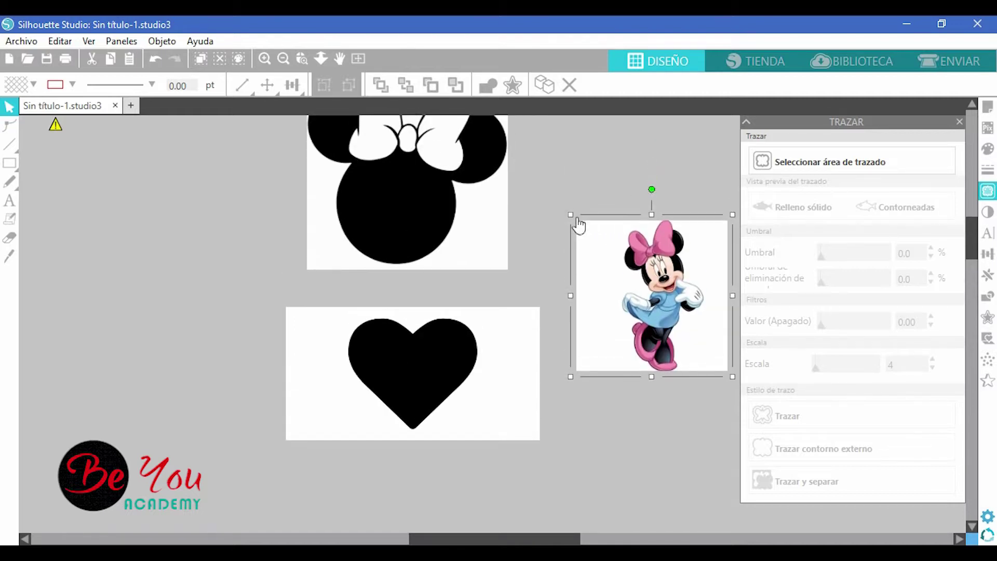
{"action": "left_click_drag", "start_coordinate": [570, 209], "coordinate": [629, 184]}
Step: Move the black Minnie head image to the left, away from the heart, and enlarge it
{"action": "scroll", "coordinate": [583, 224], "scroll_direction": "down", "scroll_amount": 3}
{"action": "left_click_drag", "start_coordinate": [521, 207], "coordinate": [311, 201]}
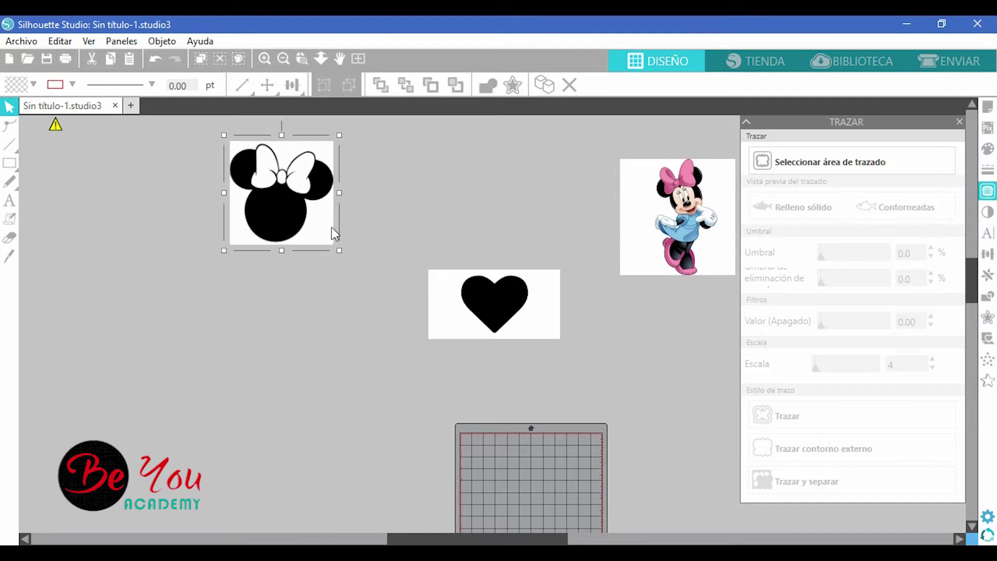
{"action": "left_click_drag", "start_coordinate": [339, 251], "coordinate": [372, 285]}
{"action": "left_click_drag", "start_coordinate": [311, 236], "coordinate": [294, 267]}
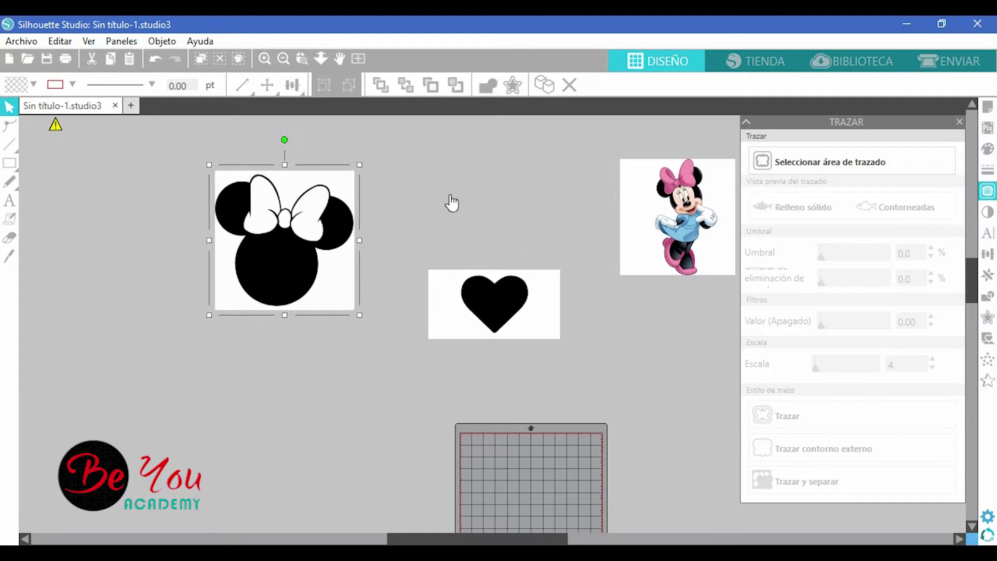
Step: Trace the black Minnie head including its inner bow lines with the Trazar style, using a trace area around the whole image
{"action": "left_click", "coordinate": [851, 170]}
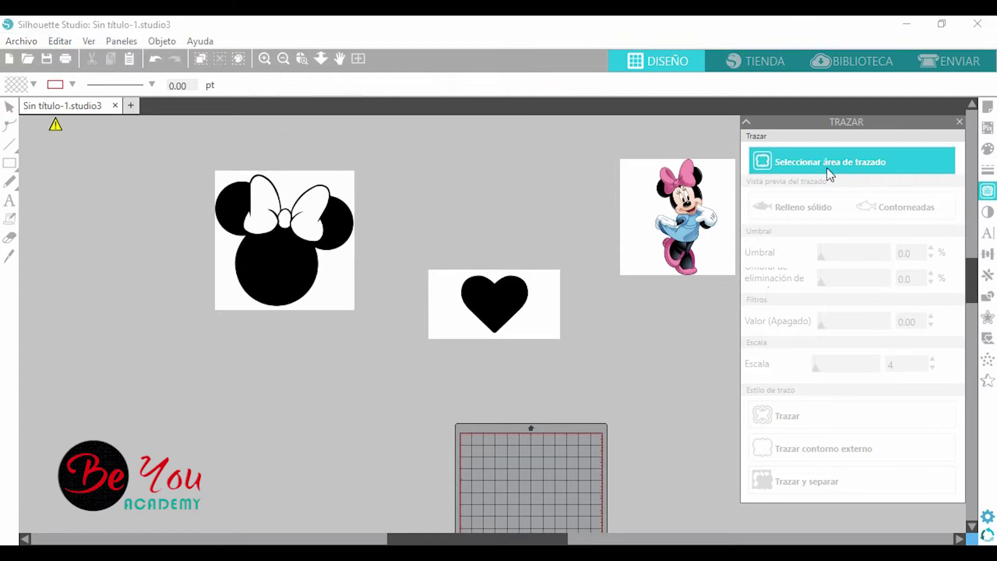
{"action": "mouse_move", "coordinate": [199, 162]}
{"action": "left_mouse_down"}
{"action": "mouse_move", "coordinate": [300, 283]}
{"action": "mouse_move", "coordinate": [385, 331]}
{"action": "left_mouse_up"}
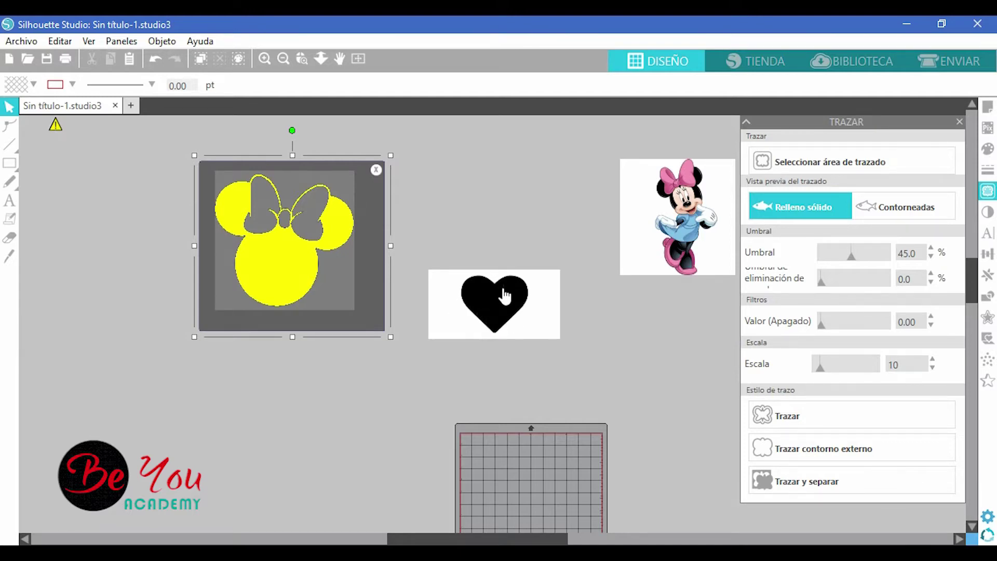
{"action": "scroll", "coordinate": [700, 247], "scroll_direction": "up", "scroll_amount": 2}
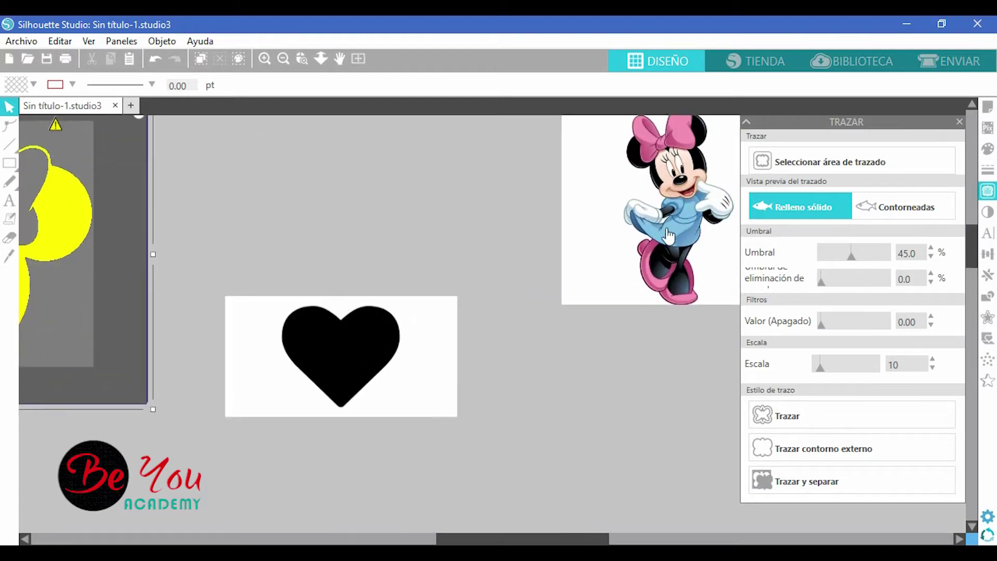
{"action": "scroll", "coordinate": [681, 253], "scroll_direction": "down", "scroll_amount": 1}
{"action": "scroll", "coordinate": [681, 253], "scroll_direction": "down", "scroll_amount": 2}
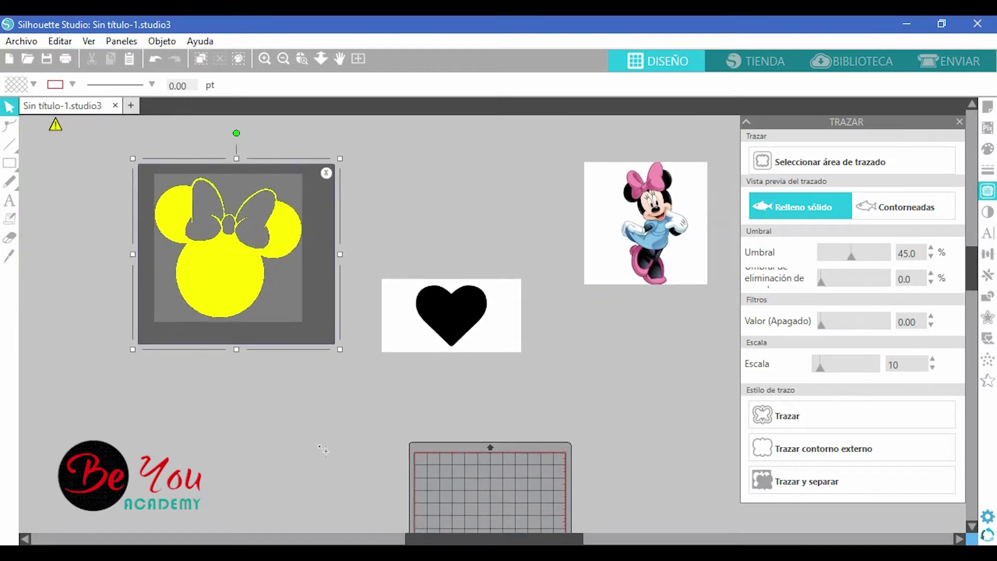
{"action": "left_click_drag", "start_coordinate": [437, 539], "coordinate": [400, 488]}
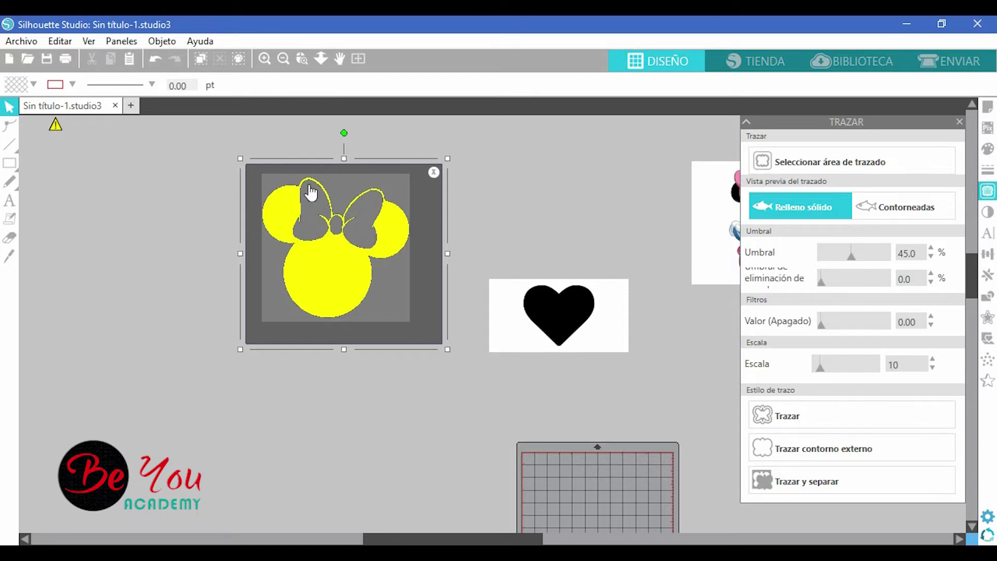
{"action": "left_click", "coordinate": [814, 450]}
{"action": "left_click", "coordinate": [837, 479]}
{"action": "left_click", "coordinate": [867, 427]}
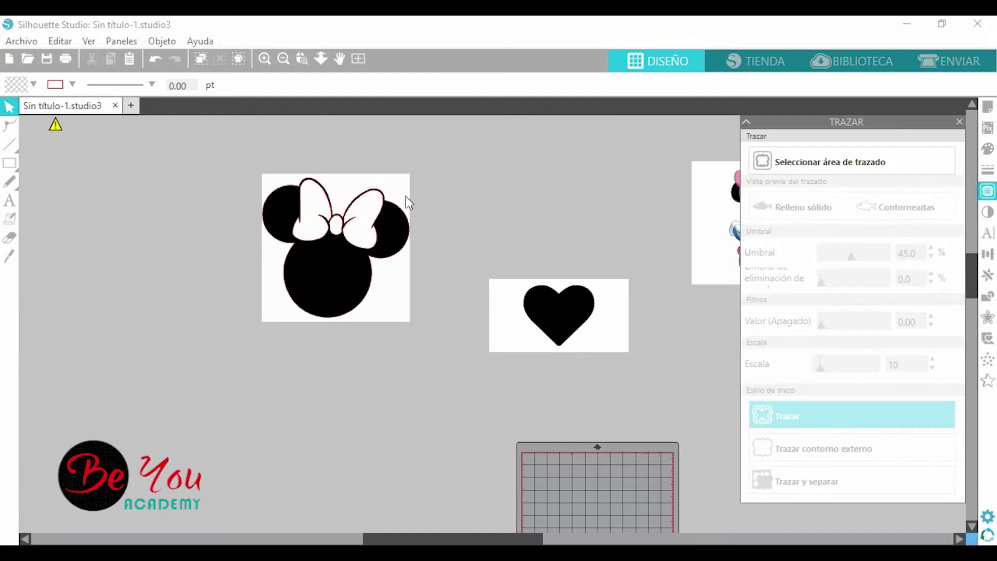
Step: Separate the original Minnie head image from its red traced outline, placing the image below the outline
{"action": "left_click_drag", "start_coordinate": [403, 193], "coordinate": [381, 355]}
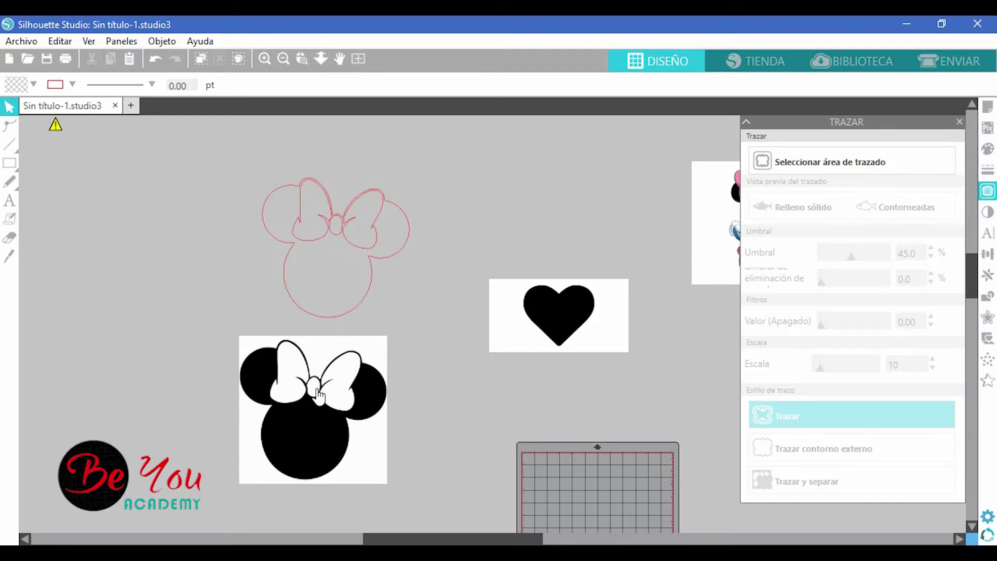
{"action": "left_click_drag", "start_coordinate": [321, 423], "coordinate": [314, 420]}
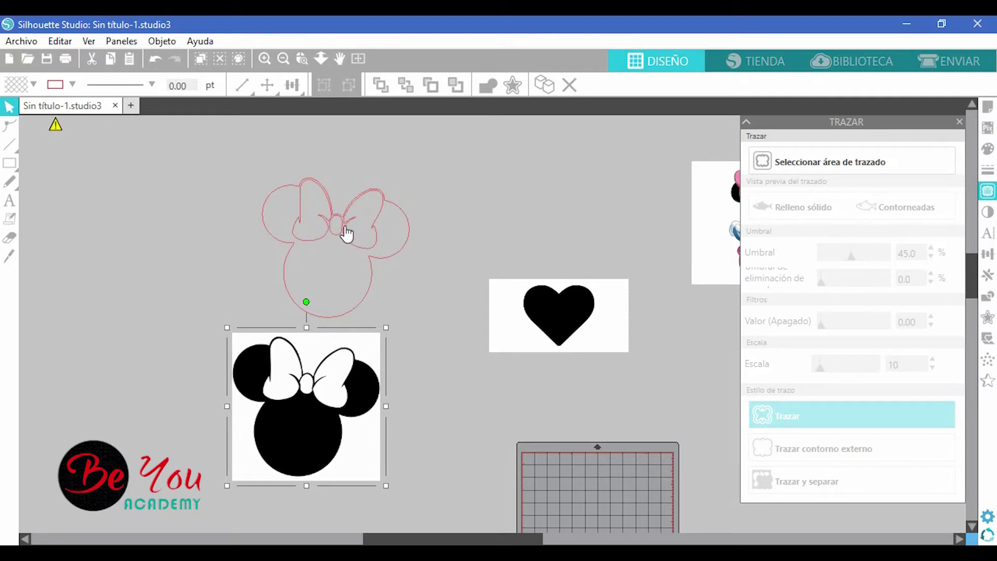
{"action": "left_click_drag", "start_coordinate": [340, 366], "coordinate": [338, 374]}
{"action": "left_click_drag", "start_coordinate": [227, 161], "coordinate": [357, 241]}
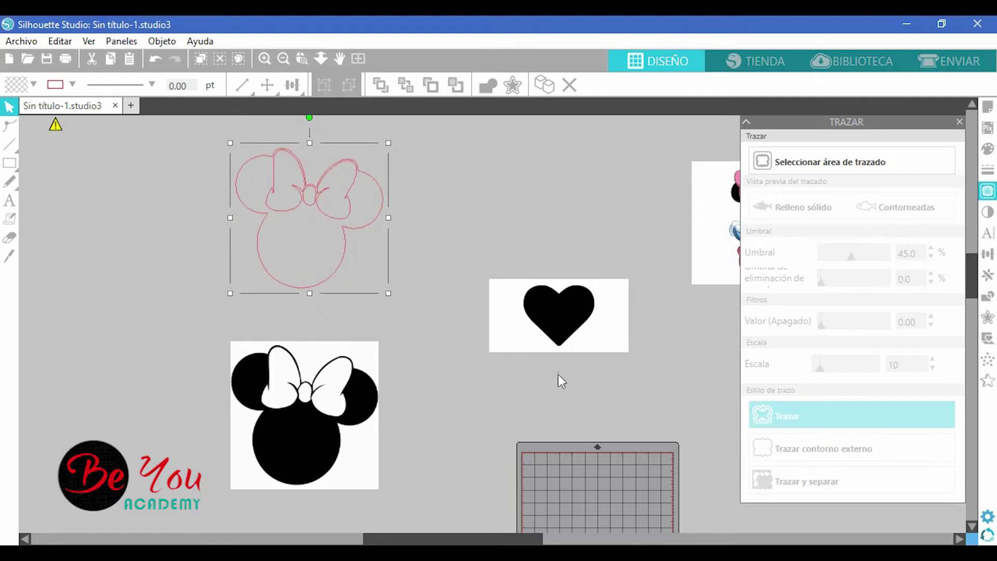
{"action": "mouse_move", "coordinate": [333, 391]}
{"action": "left_mouse_down"}
{"action": "mouse_move", "coordinate": [337, 379]}
{"action": "mouse_move", "coordinate": [318, 384]}
{"action": "left_mouse_up"}
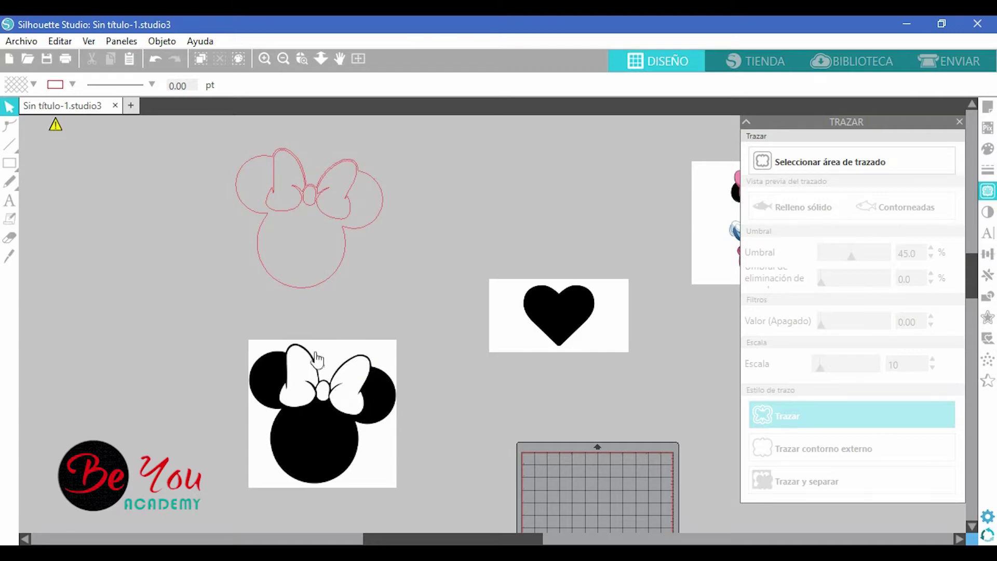
{"action": "left_click_drag", "start_coordinate": [354, 397], "coordinate": [265, 339]}
Step: Enlarge the heart image and position it to the right of the Minnie head image
{"action": "left_click", "coordinate": [526, 317]}
{"action": "left_click_drag", "start_coordinate": [526, 316], "coordinate": [494, 317]}
{"action": "left_click_drag", "start_coordinate": [547, 348], "coordinate": [642, 415]}
{"action": "left_click_drag", "start_coordinate": [588, 369], "coordinate": [585, 377]}
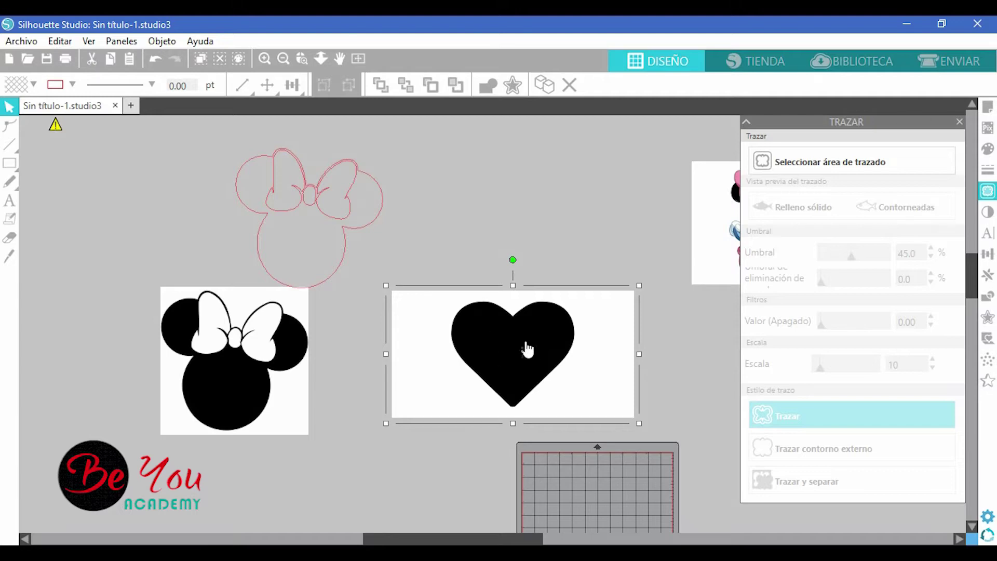
Step: Trace only the heart's outer edge with Trazar contorno externo, using a trace area around the heart shape
{"action": "left_click", "coordinate": [769, 162]}
{"action": "left_click_drag", "start_coordinate": [441, 280], "coordinate": [592, 424]}
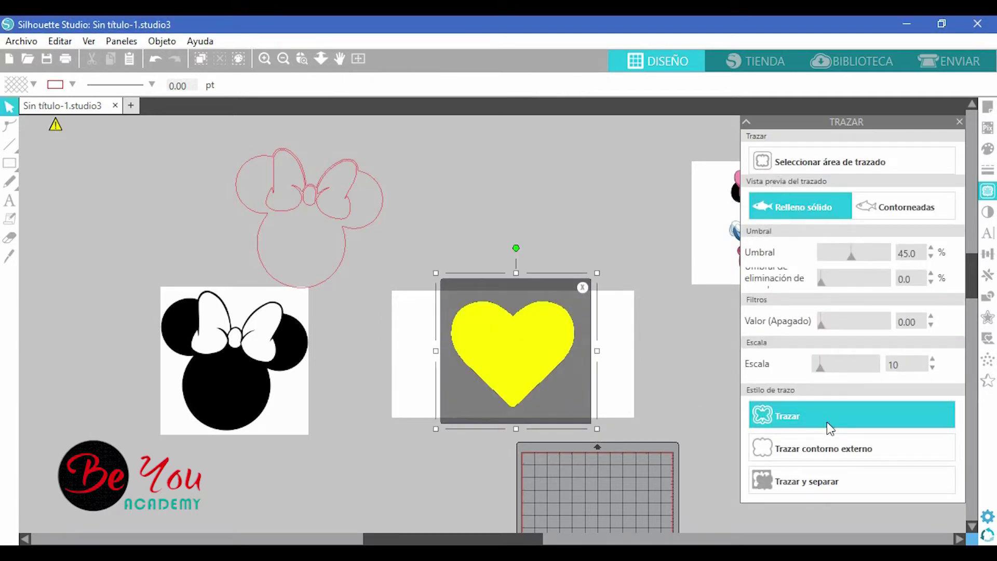
{"action": "left_click", "coordinate": [882, 450]}
Step: Pull the heart image off its traced outline, and move both upward so they overlap above the cutting mat
{"action": "mouse_move", "coordinate": [606, 319]}
{"action": "left_mouse_down"}
{"action": "mouse_move", "coordinate": [602, 403]}
{"action": "mouse_move", "coordinate": [584, 452]}
{"action": "left_mouse_up"}
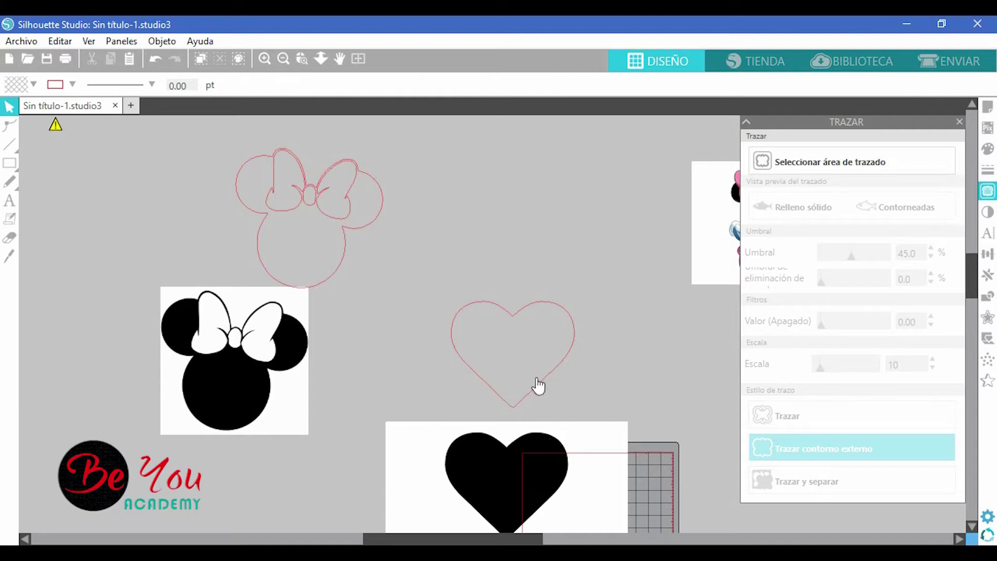
{"action": "left_click", "coordinate": [542, 347]}
{"action": "left_click_drag", "start_coordinate": [519, 318], "coordinate": [524, 244]}
{"action": "left_click_drag", "start_coordinate": [565, 431], "coordinate": [589, 317]}
{"action": "left_click_drag", "start_coordinate": [534, 372], "coordinate": [559, 287]}
Step: Enlarge the full-colour Minnie image and position it to the right of the heart
{"action": "left_click_drag", "start_coordinate": [481, 538], "coordinate": [573, 531]}
{"action": "left_click", "coordinate": [541, 263]}
{"action": "left_click_drag", "start_coordinate": [576, 291], "coordinate": [570, 316]}
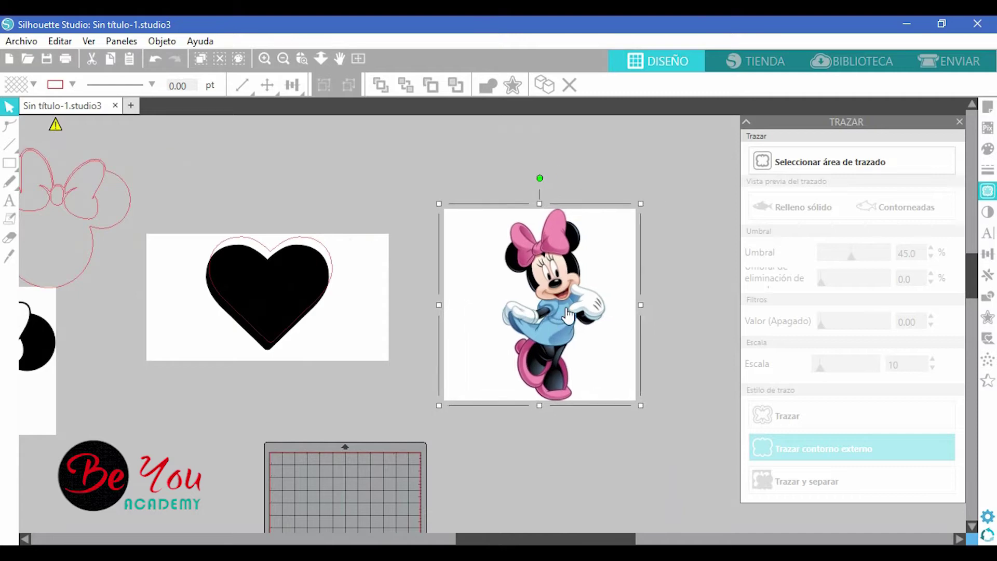
Step: Try a solid-fill trace preview around the full-colour Minnie figure and cancel the trace area
{"action": "left_click", "coordinate": [777, 164]}
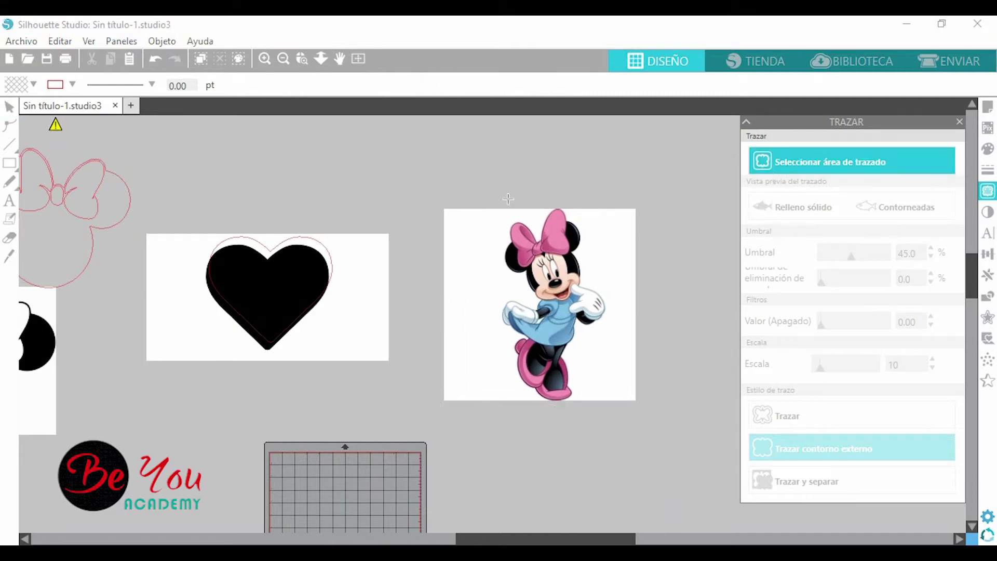
{"action": "mouse_move", "coordinate": [538, 291]}
{"action": "left_mouse_down"}
{"action": "mouse_move", "coordinate": [642, 430]}
{"action": "mouse_move", "coordinate": [633, 432]}
{"action": "left_mouse_up"}
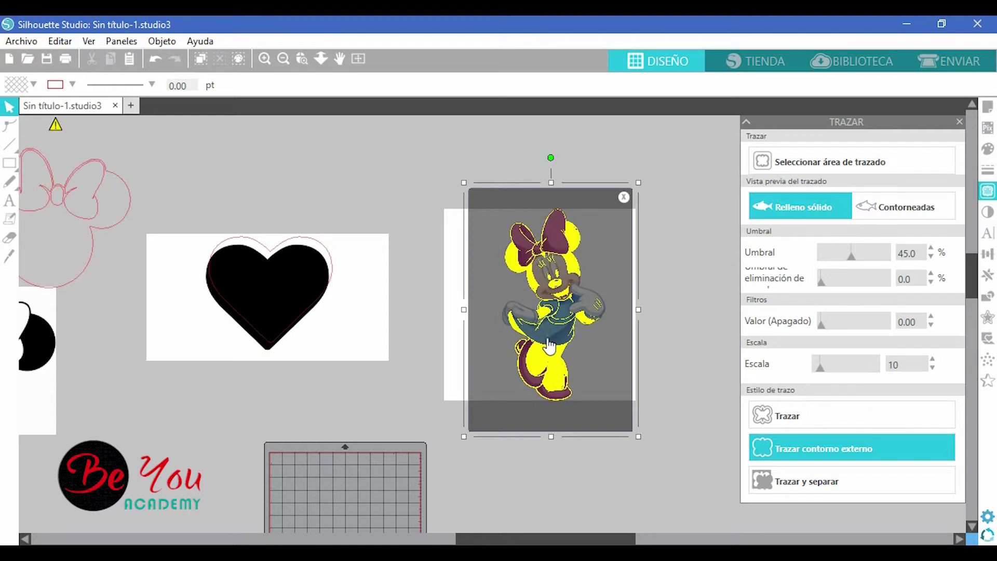
{"action": "left_click", "coordinate": [624, 197]}
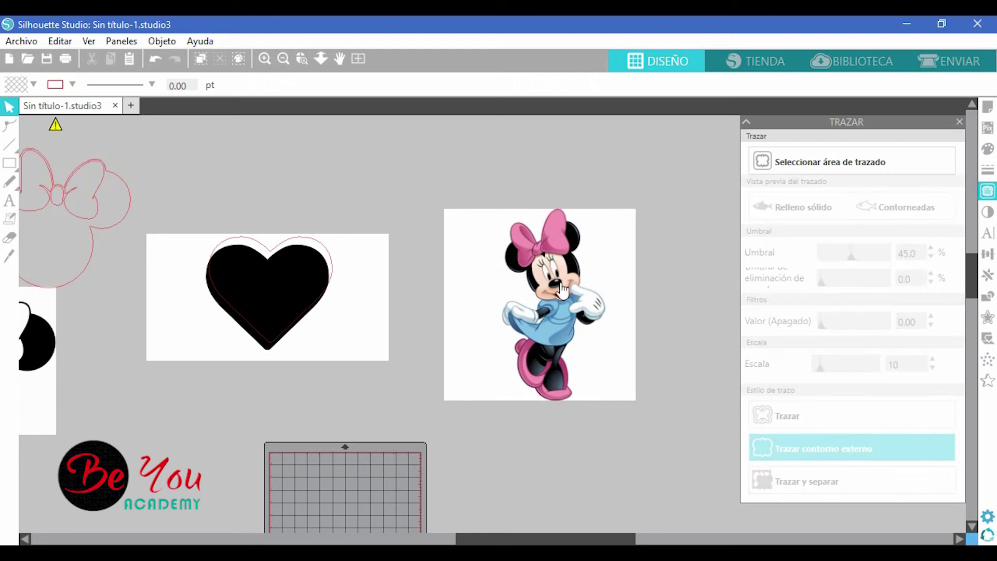
Step: Reposition the full-colour Minnie image slightly within the open area beside the heart
{"action": "mouse_move", "coordinate": [547, 337]}
{"action": "left_mouse_down"}
{"action": "mouse_move", "coordinate": [570, 327]}
{"action": "mouse_move", "coordinate": [554, 325]}
{"action": "left_mouse_up"}
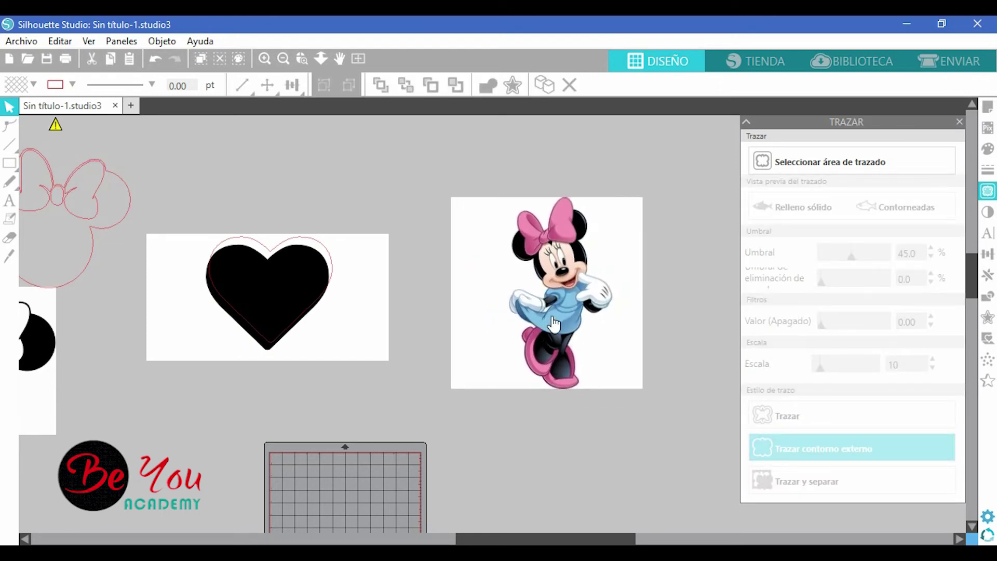
{"action": "left_click_drag", "start_coordinate": [586, 278], "coordinate": [601, 285]}
{"action": "left_click", "coordinate": [596, 279]}
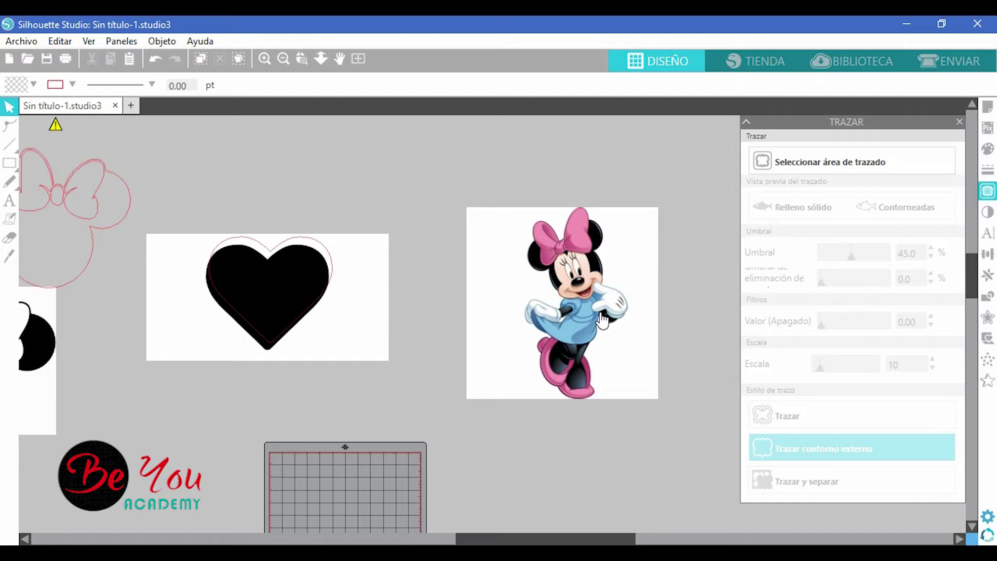
{"action": "left_click_drag", "start_coordinate": [594, 292], "coordinate": [566, 255]}
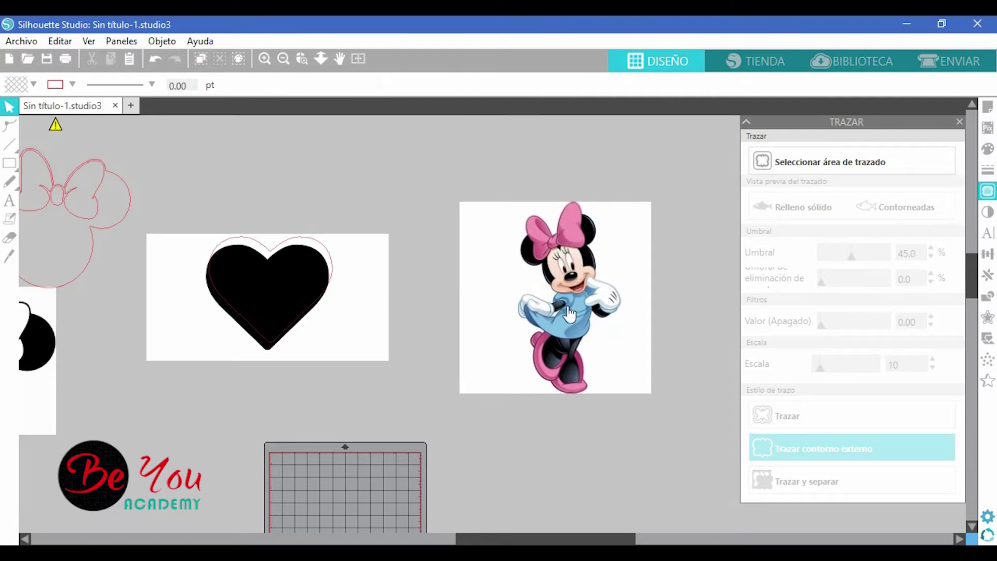
Step: Shift the heart image up over its traced outline and reposition the full-colour Minnie image in the open area beside it
{"action": "mouse_move", "coordinate": [367, 301]}
{"action": "left_mouse_down"}
{"action": "mouse_move", "coordinate": [408, 260]}
{"action": "mouse_move", "coordinate": [383, 252]}
{"action": "mouse_move", "coordinate": [364, 283]}
{"action": "left_mouse_up"}
{"action": "left_click", "coordinate": [427, 287]}
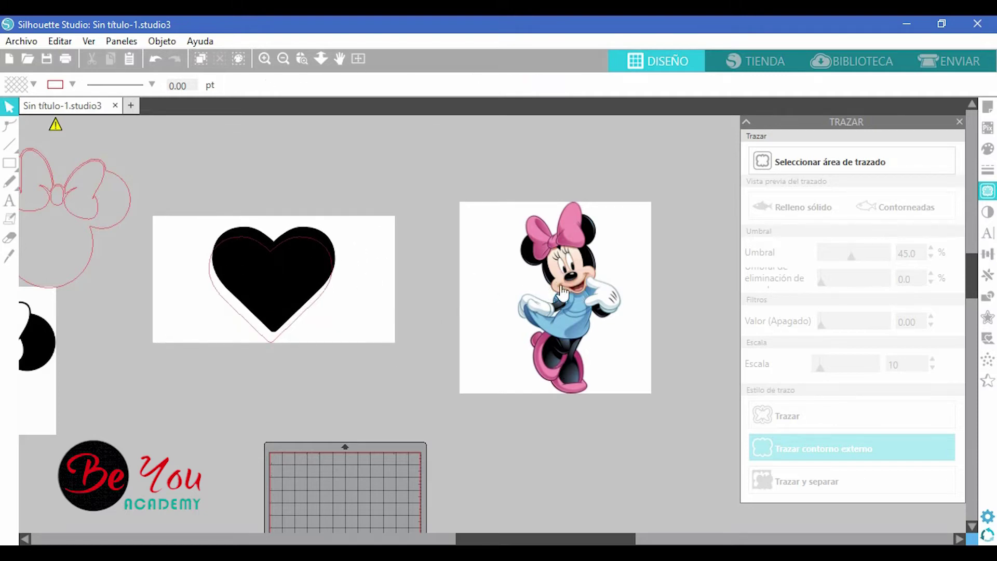
{"action": "mouse_move", "coordinate": [577, 301]}
{"action": "left_mouse_down"}
{"action": "mouse_move", "coordinate": [574, 279]}
{"action": "mouse_move", "coordinate": [579, 296]}
{"action": "mouse_move", "coordinate": [574, 279]}
{"action": "mouse_move", "coordinate": [597, 291]}
{"action": "mouse_move", "coordinate": [577, 299]}
{"action": "left_mouse_up"}
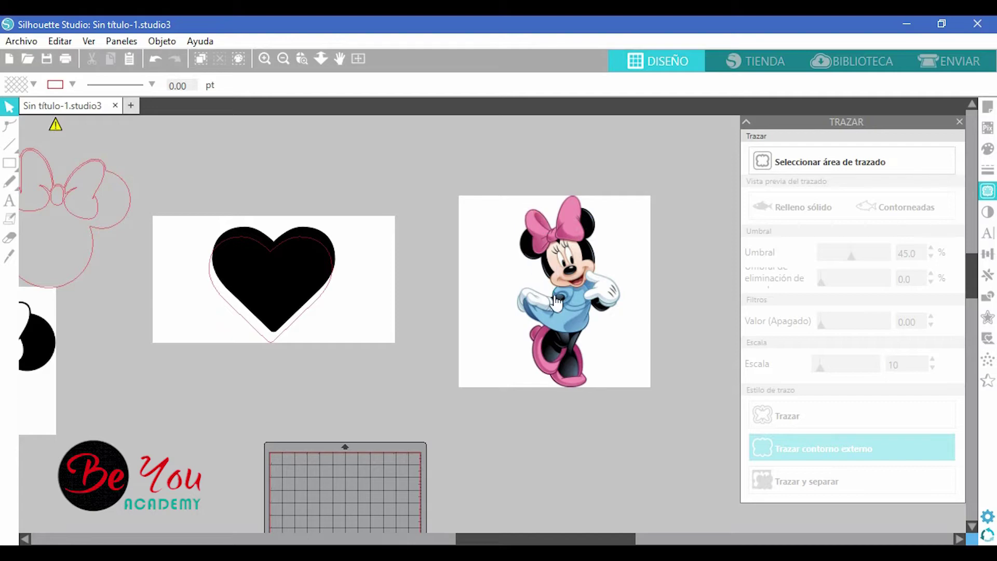
{"action": "left_click_drag", "start_coordinate": [606, 352], "coordinate": [608, 337]}
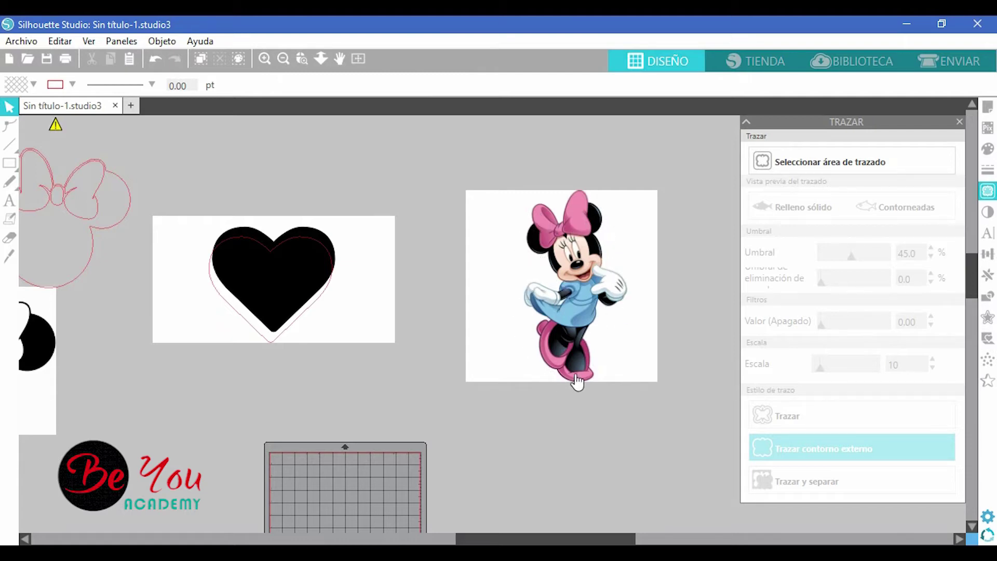
{"action": "left_click_drag", "start_coordinate": [624, 329], "coordinate": [610, 354]}
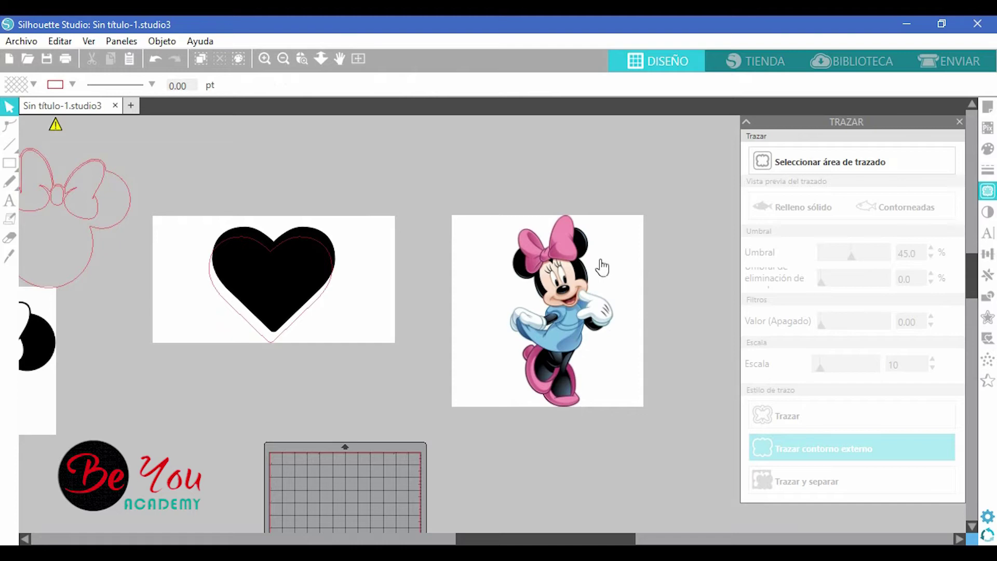
{"action": "left_click_drag", "start_coordinate": [593, 266], "coordinate": [554, 242]}
{"action": "left_click", "coordinate": [554, 242]}
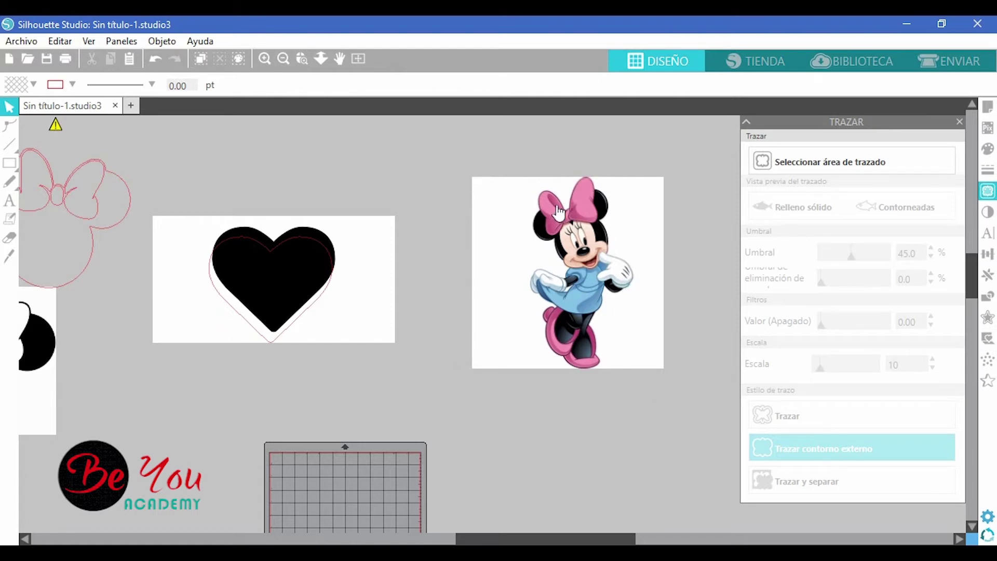
{"action": "left_click_drag", "start_coordinate": [543, 315], "coordinate": [551, 328]}
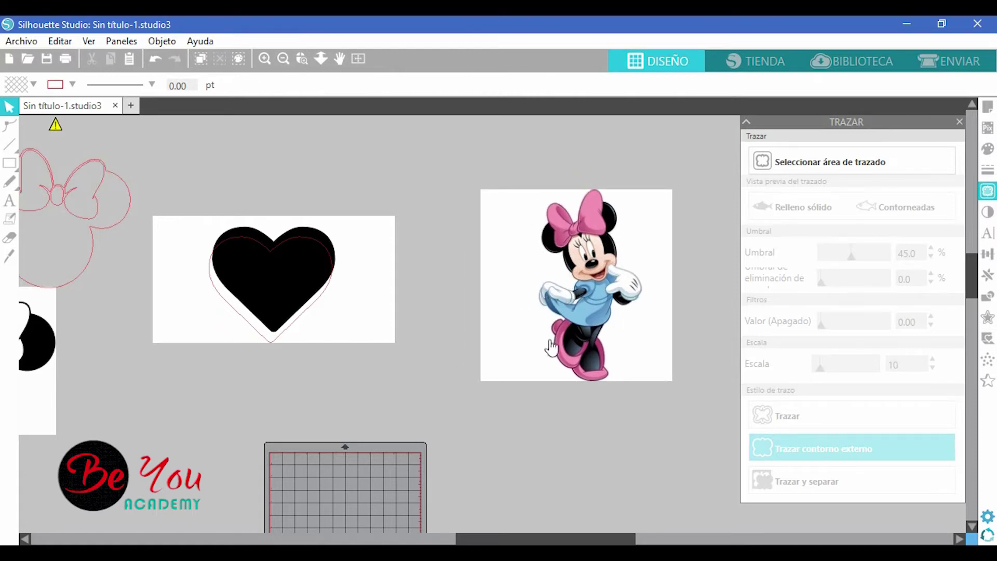
{"action": "left_click_drag", "start_coordinate": [638, 333], "coordinate": [631, 332]}
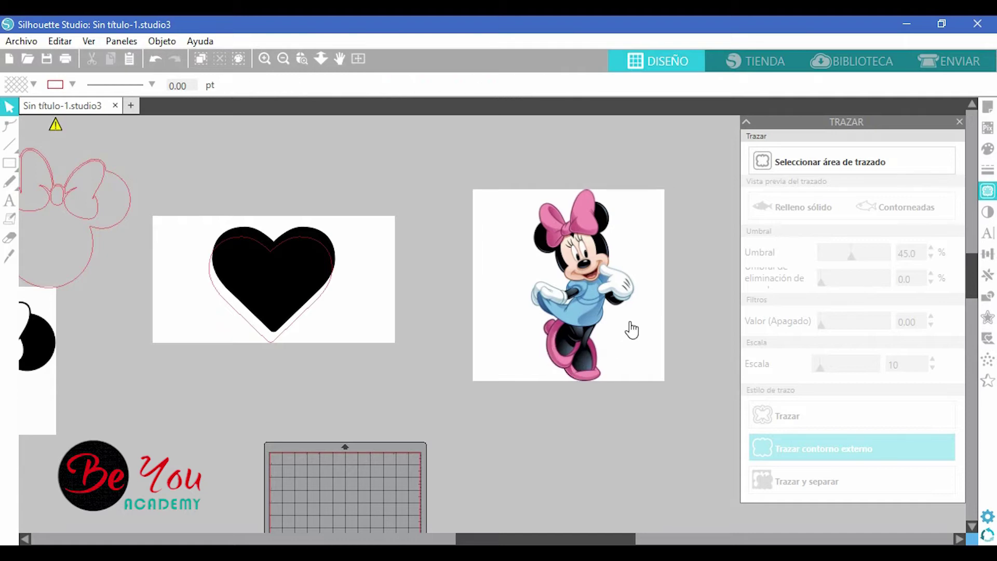
Step: Mark a trace area around the full-colour Minnie figure and examine the solid-fill preview along the gloves and face
{"action": "left_click", "coordinate": [769, 163]}
{"action": "mouse_move", "coordinate": [507, 167]}
{"action": "left_mouse_down"}
{"action": "mouse_move", "coordinate": [637, 390]}
{"action": "mouse_move", "coordinate": [659, 408]}
{"action": "left_mouse_up"}
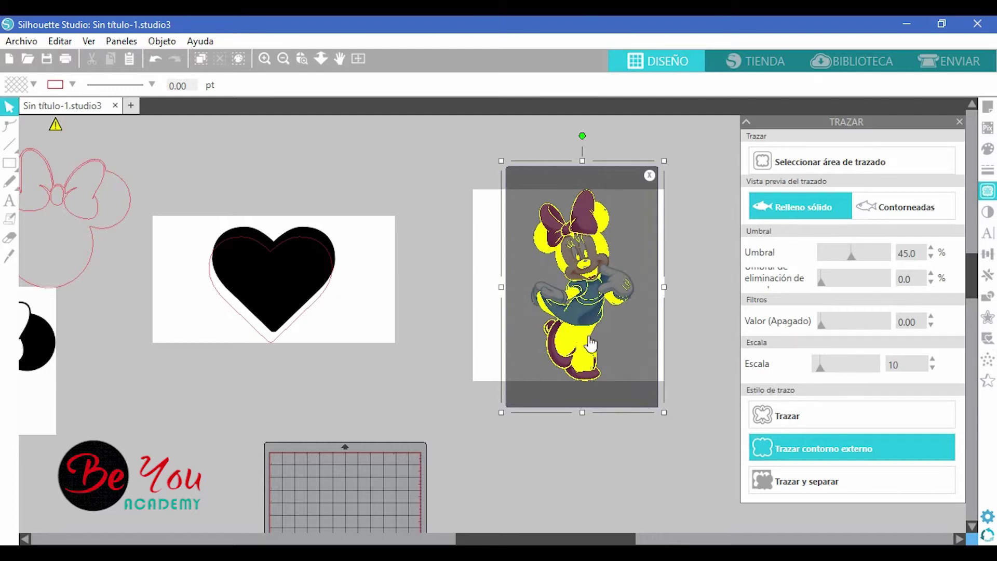
{"action": "scroll", "coordinate": [569, 296], "scroll_direction": "up", "scroll_amount": 2}
{"action": "scroll", "coordinate": [569, 296], "scroll_direction": "up", "scroll_amount": 5}
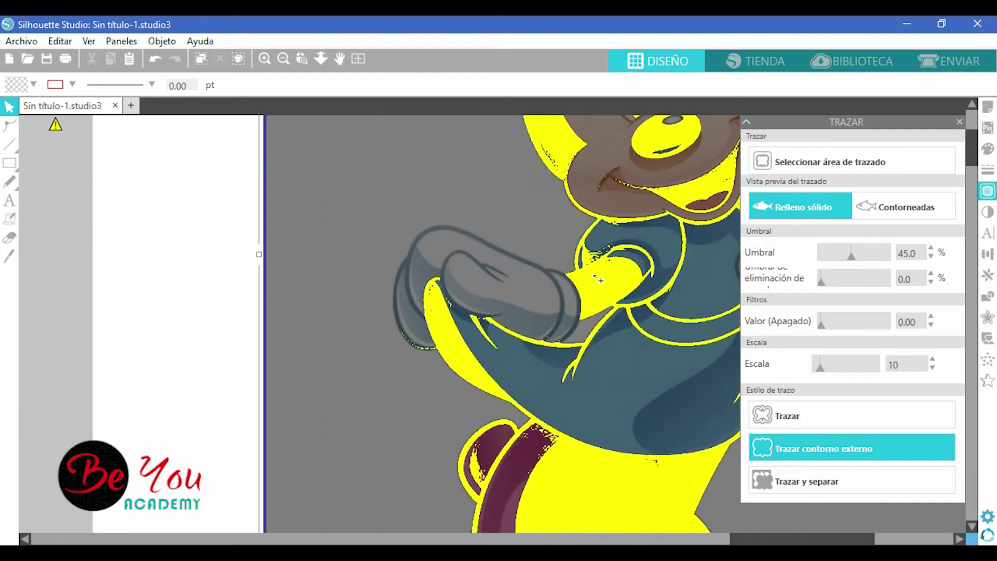
{"action": "scroll", "coordinate": [599, 279], "scroll_direction": "up", "scroll_amount": 2}
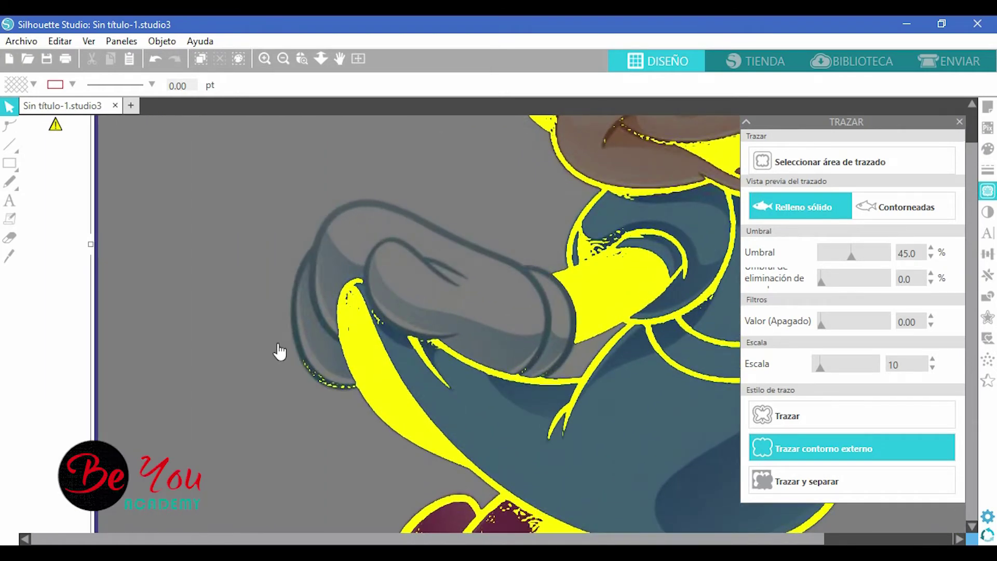
{"action": "scroll", "coordinate": [535, 270], "scroll_direction": "down", "scroll_amount": 3}
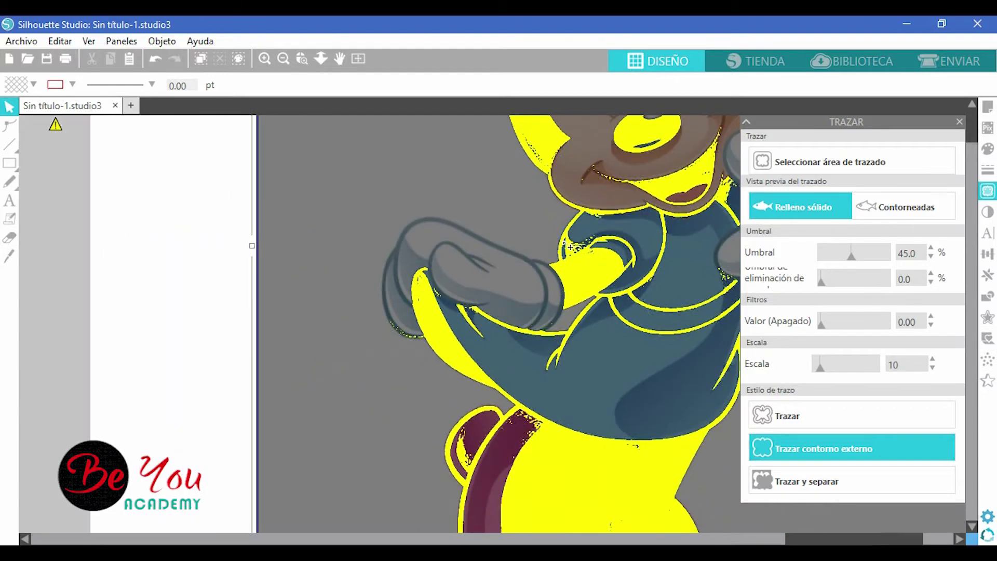
{"action": "scroll", "coordinate": [470, 244], "scroll_direction": "down", "scroll_amount": 3}
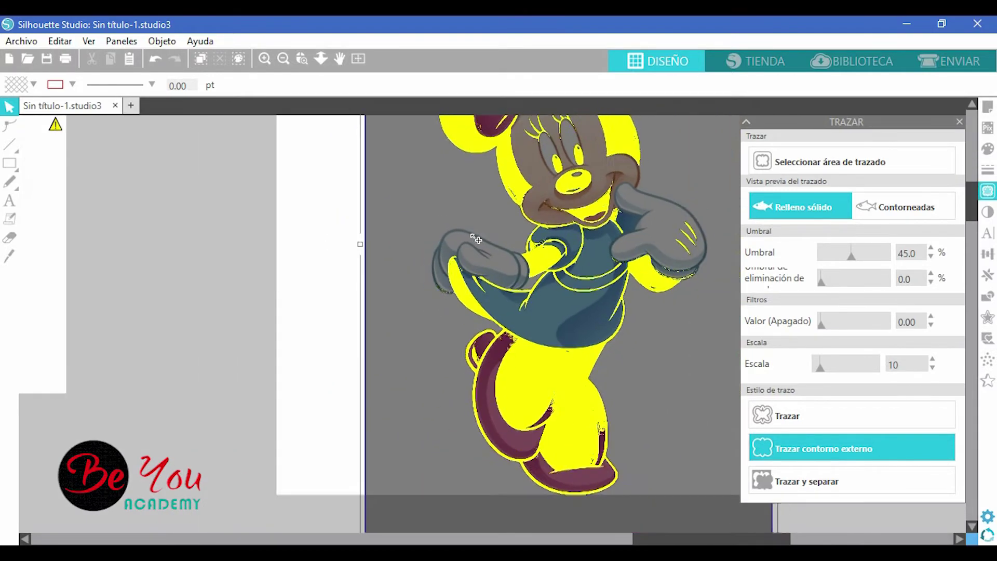
{"action": "scroll", "coordinate": [636, 223], "scroll_direction": "up", "scroll_amount": 5}
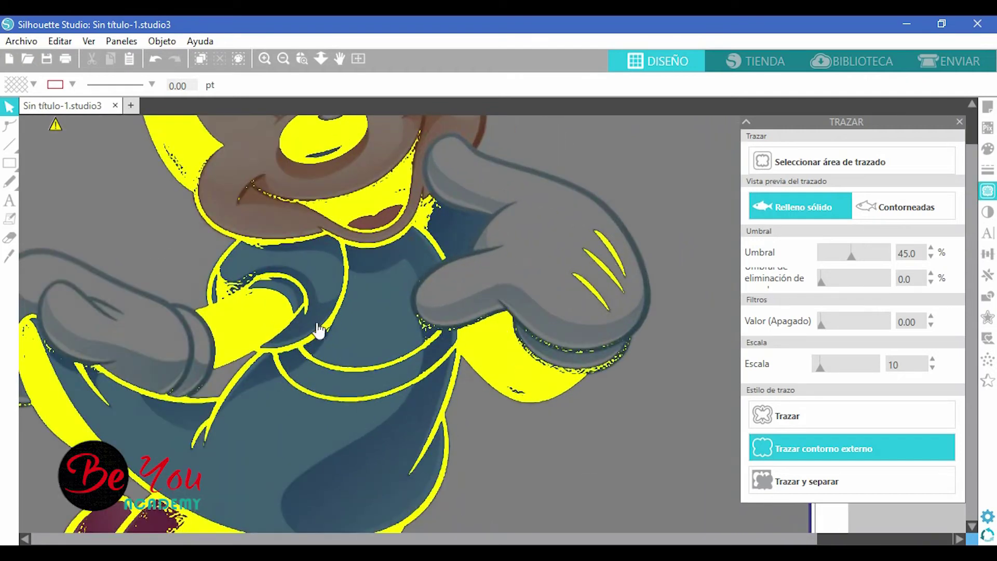
{"action": "scroll", "coordinate": [433, 213], "scroll_direction": "up", "scroll_amount": 3}
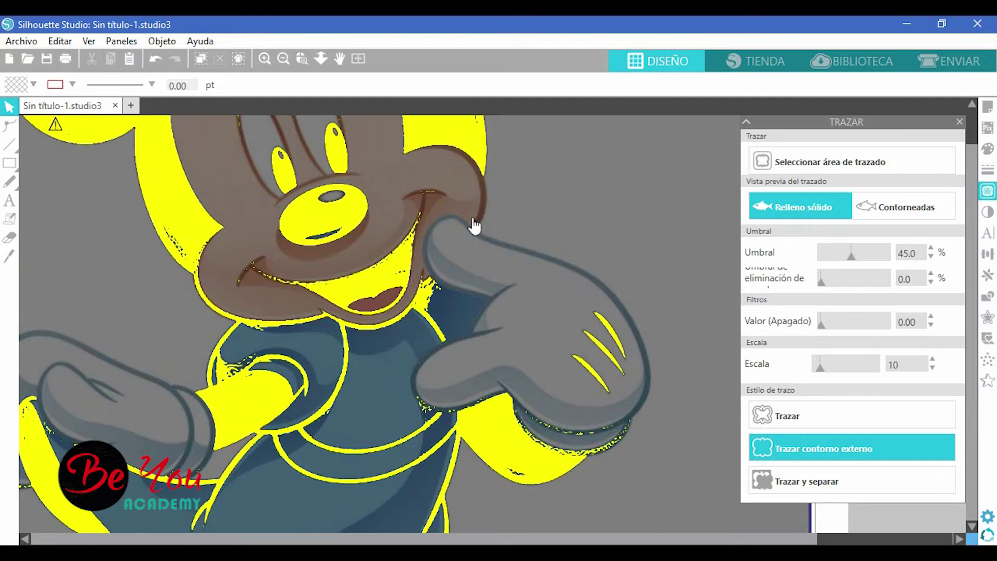
{"action": "scroll", "coordinate": [626, 334], "scroll_direction": "down", "scroll_amount": 5}
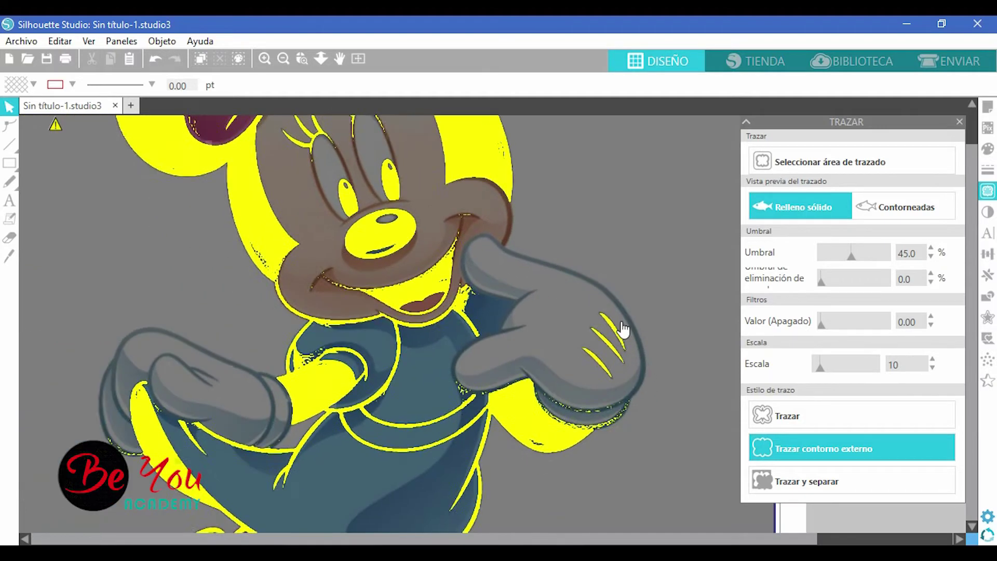
{"action": "scroll", "coordinate": [610, 331], "scroll_direction": "down", "scroll_amount": 3}
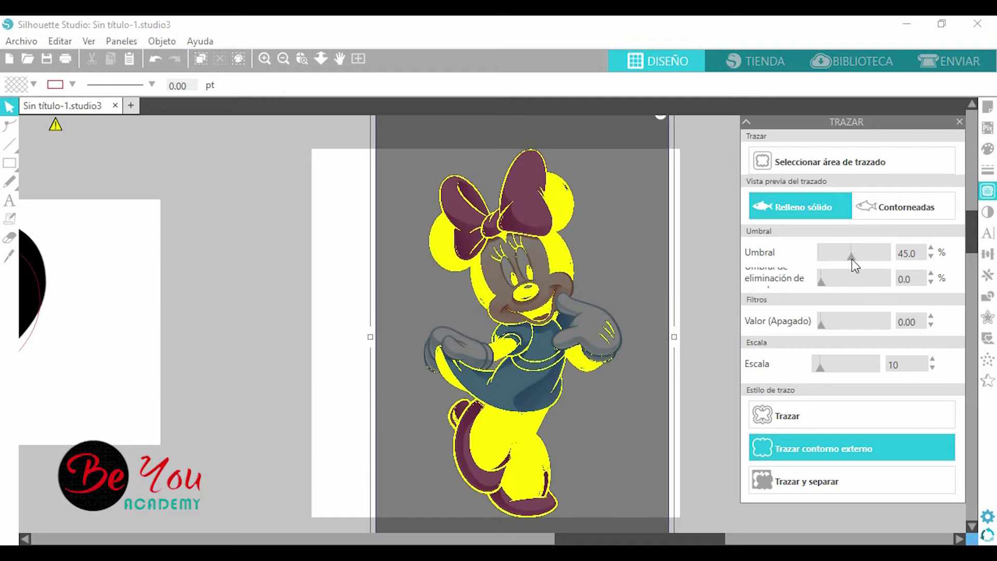
Step: Raise the trace threshold to 87% and inspect how the preview covers Minnie's gloves and face
{"action": "left_click_drag", "start_coordinate": [860, 258], "coordinate": [866, 260]}
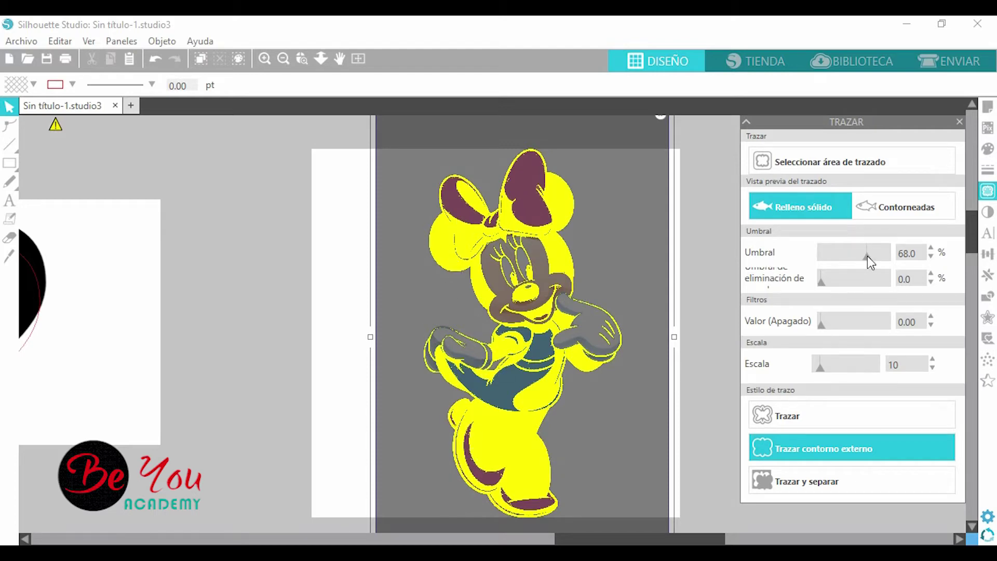
{"action": "left_click_drag", "start_coordinate": [874, 257], "coordinate": [878, 258]}
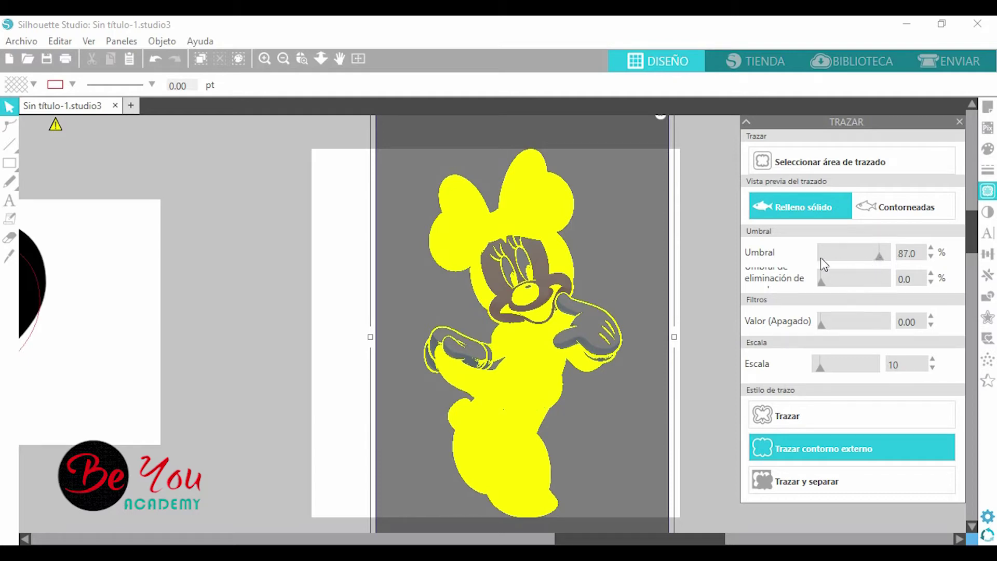
{"action": "scroll", "coordinate": [582, 324], "scroll_direction": "down", "scroll_amount": 1}
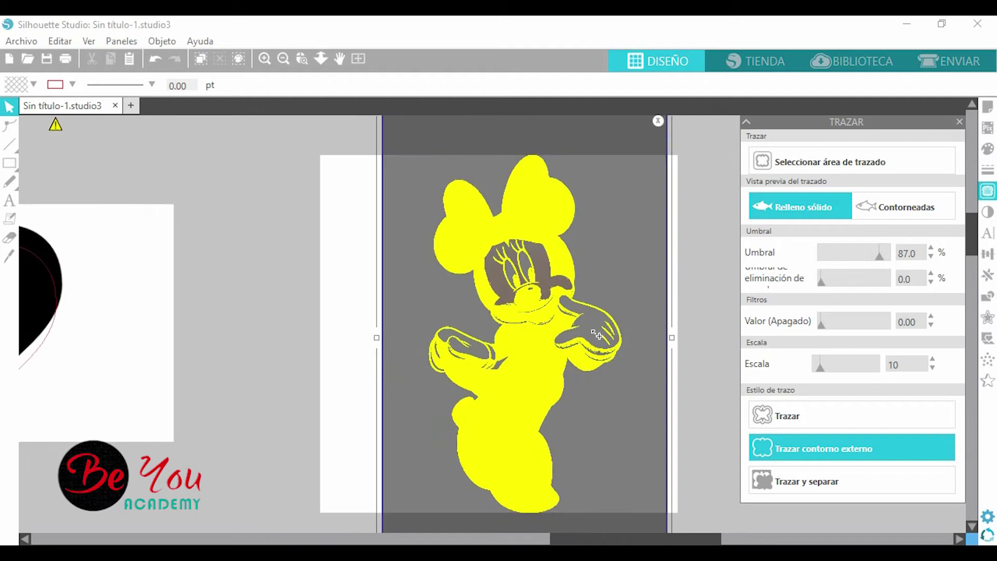
{"action": "scroll", "coordinate": [593, 338], "scroll_direction": "down", "scroll_amount": 1}
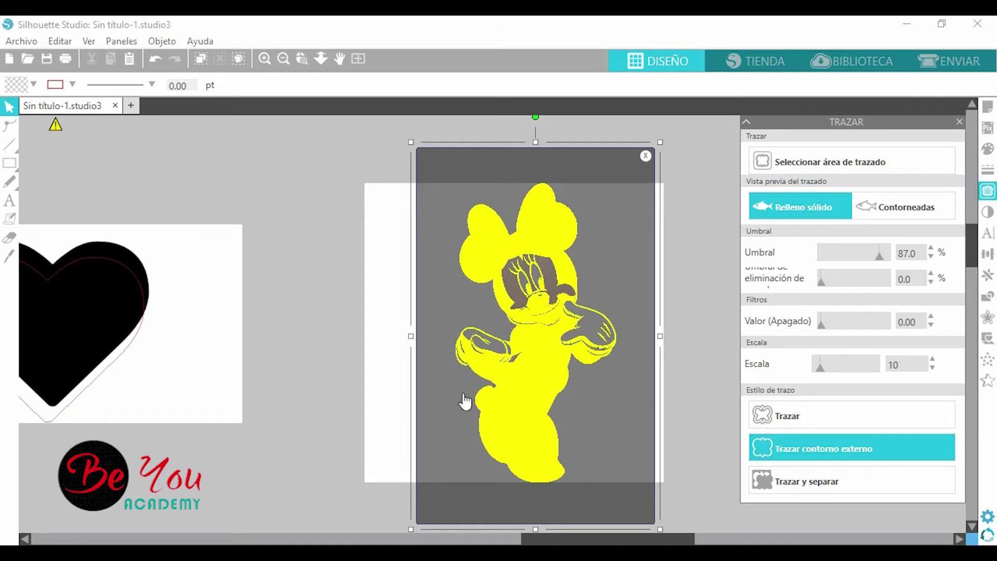
{"action": "scroll", "coordinate": [498, 376], "scroll_direction": "up", "scroll_amount": 3}
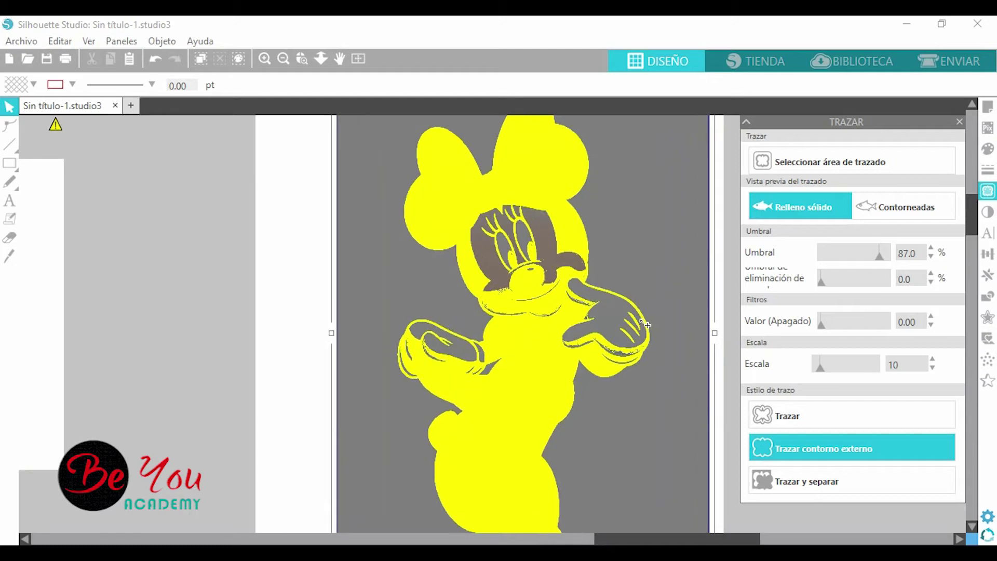
{"action": "scroll", "coordinate": [641, 325], "scroll_direction": "up", "scroll_amount": 1}
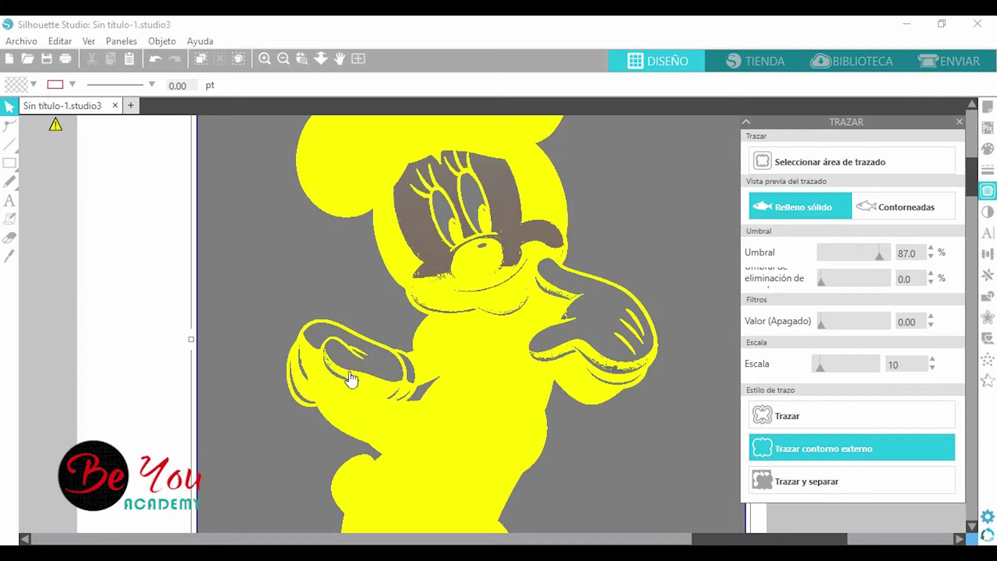
{"action": "scroll", "coordinate": [337, 371], "scroll_direction": "up", "scroll_amount": 1}
{"action": "scroll", "coordinate": [331, 370], "scroll_direction": "up", "scroll_amount": 3}
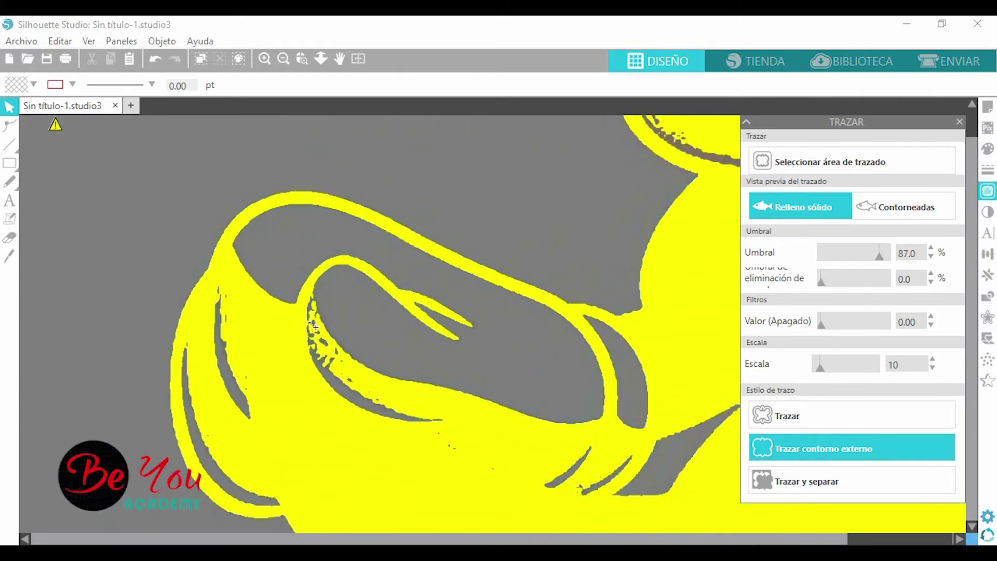
{"action": "scroll", "coordinate": [321, 354], "scroll_direction": "down", "scroll_amount": 2}
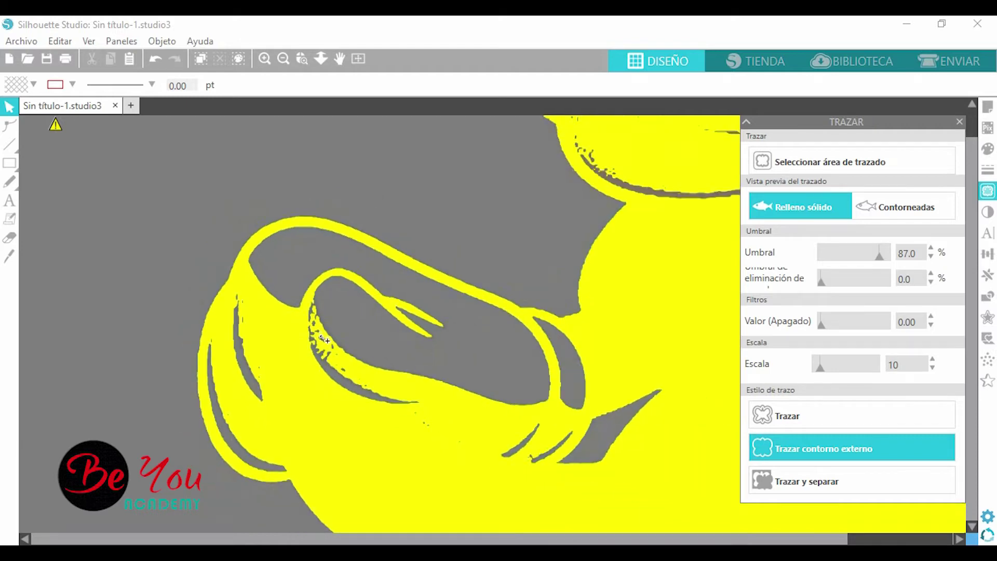
{"action": "scroll", "coordinate": [321, 350], "scroll_direction": "down", "scroll_amount": 5}
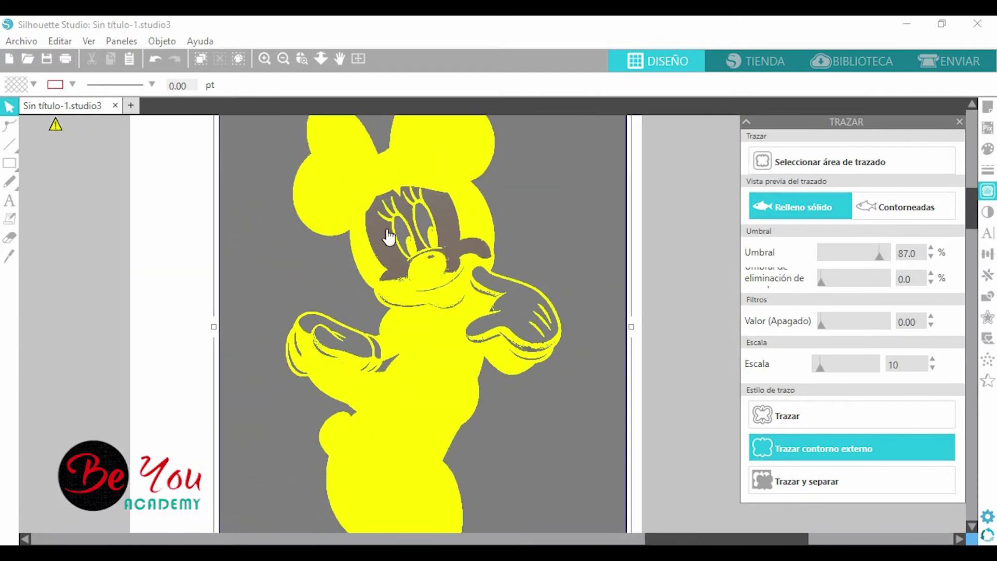
{"action": "scroll", "coordinate": [389, 255], "scroll_direction": "down", "scroll_amount": 1}
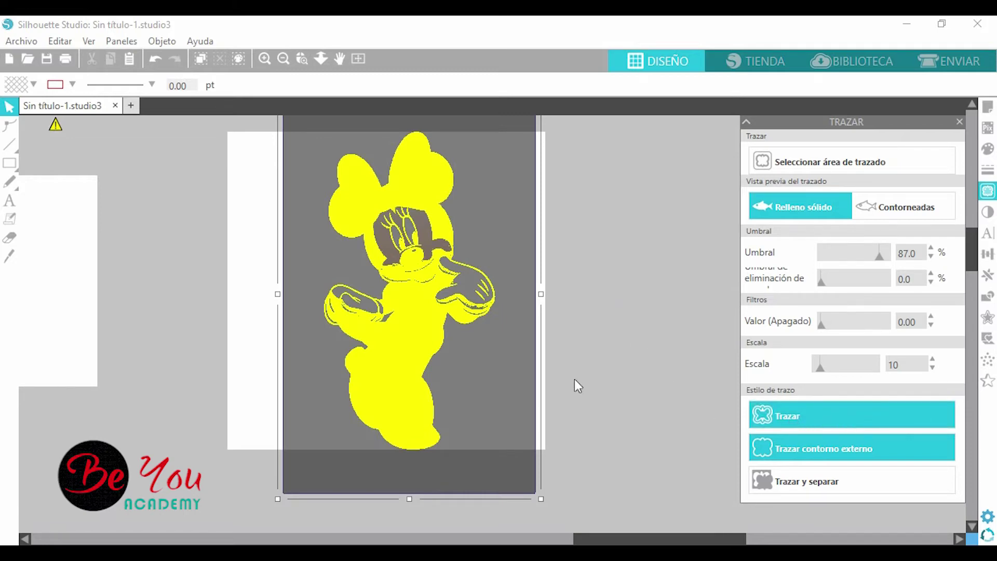
Step: Trace the full-colour Minnie figure with the Trazar style and pull the image off its cut lines towards the heart
{"action": "scroll", "coordinate": [574, 386], "scroll_direction": "down", "scroll_amount": 3}
{"action": "scroll", "coordinate": [85, 226], "scroll_direction": "left", "scroll_amount": 3}
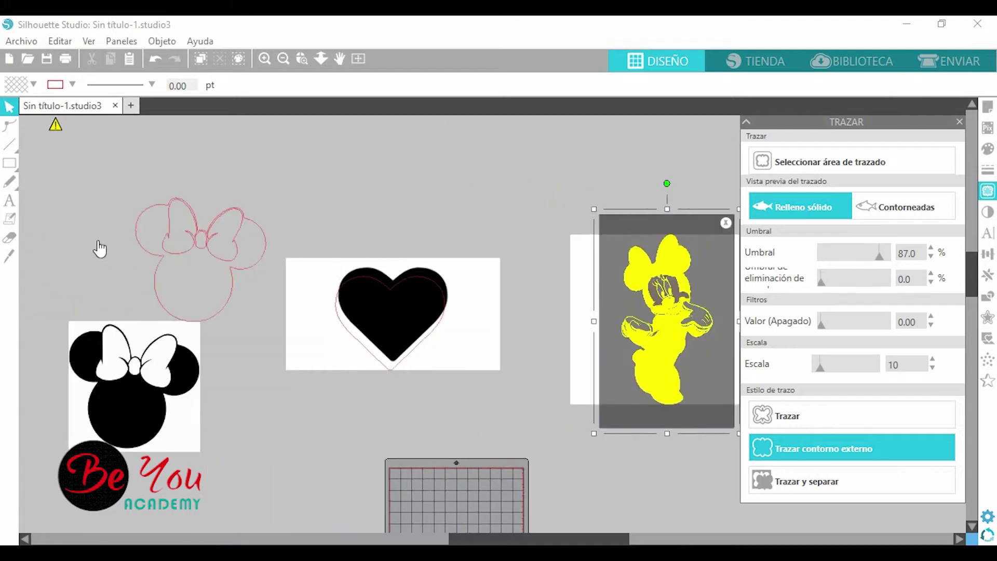
{"action": "scroll", "coordinate": [100, 248], "scroll_direction": "left", "scroll_amount": 3}
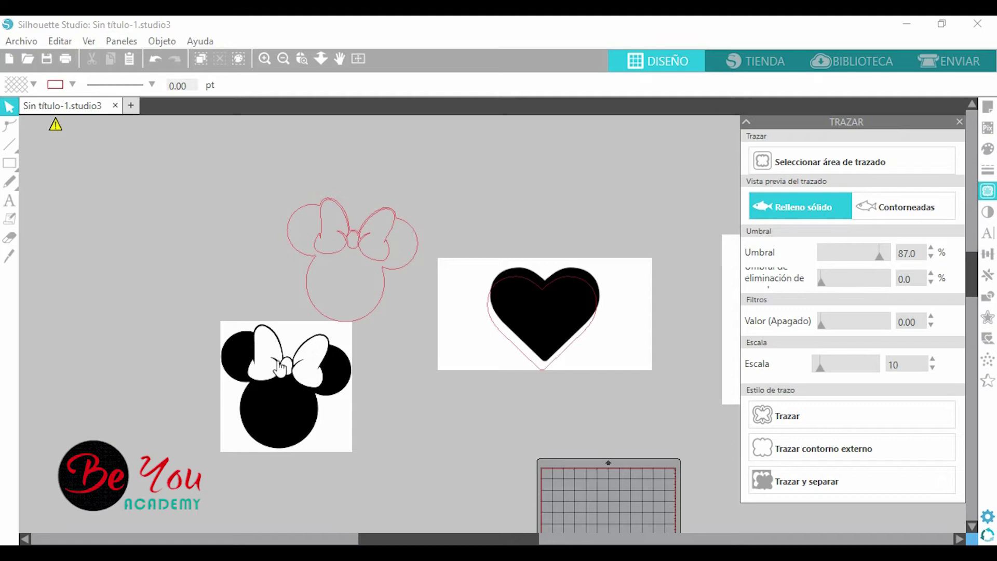
{"action": "scroll", "coordinate": [283, 366], "scroll_direction": "down", "scroll_amount": 4}
{"action": "scroll", "coordinate": [669, 320], "scroll_direction": "right", "scroll_amount": 3}
{"action": "scroll", "coordinate": [540, 341], "scroll_direction": "up", "scroll_amount": 5}
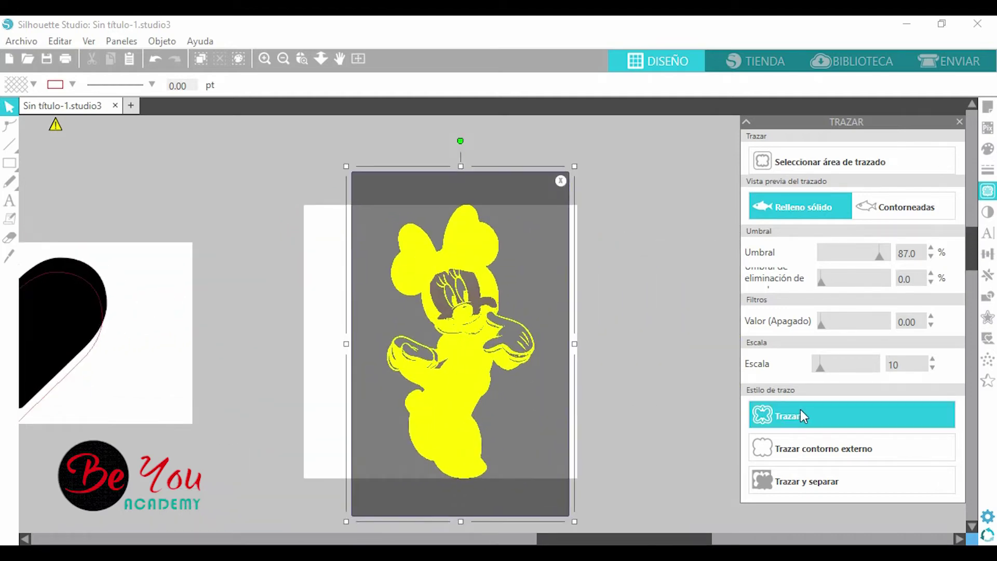
{"action": "left_click", "coordinate": [798, 410]}
{"action": "mouse_move", "coordinate": [560, 256]}
{"action": "left_mouse_down"}
{"action": "mouse_move", "coordinate": [334, 289]}
{"action": "mouse_move", "coordinate": [335, 307]}
{"action": "left_mouse_up"}
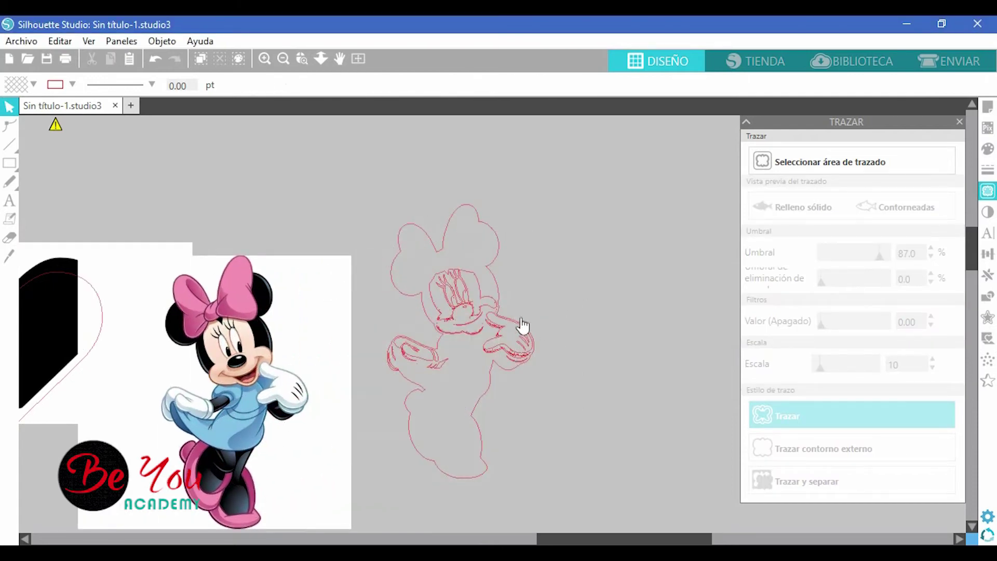
Step: Delete the traced cut lines of the full-colour Minnie figure and move its image back clear of the heart
{"action": "scroll", "coordinate": [445, 369], "scroll_direction": "up", "scroll_amount": 5}
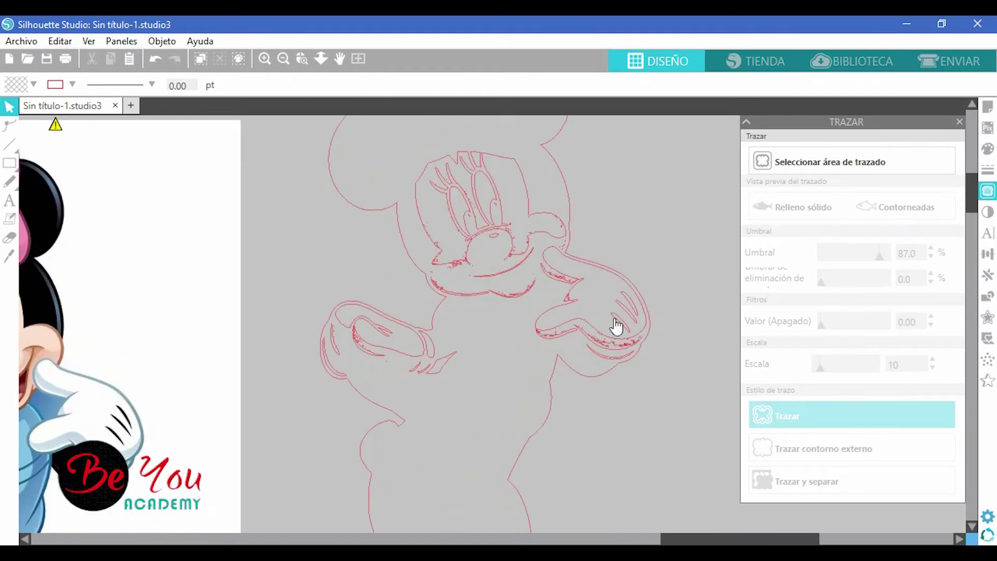
{"action": "scroll", "coordinate": [487, 236], "scroll_direction": "down", "scroll_amount": 6}
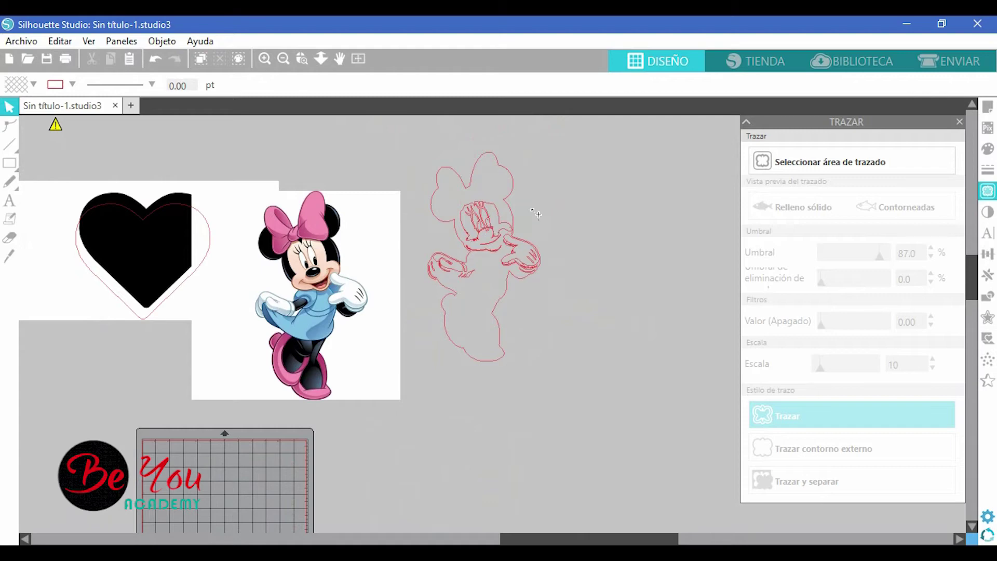
{"action": "left_click_drag", "start_coordinate": [417, 138], "coordinate": [586, 408]}
{"action": "key", "text": "Delete"}
{"action": "left_click_drag", "start_coordinate": [380, 297], "coordinate": [586, 285]}
Step: Mark a new trace area around the full-colour Minnie figure and raise the threshold to 82%
{"action": "left_click", "coordinate": [813, 161]}
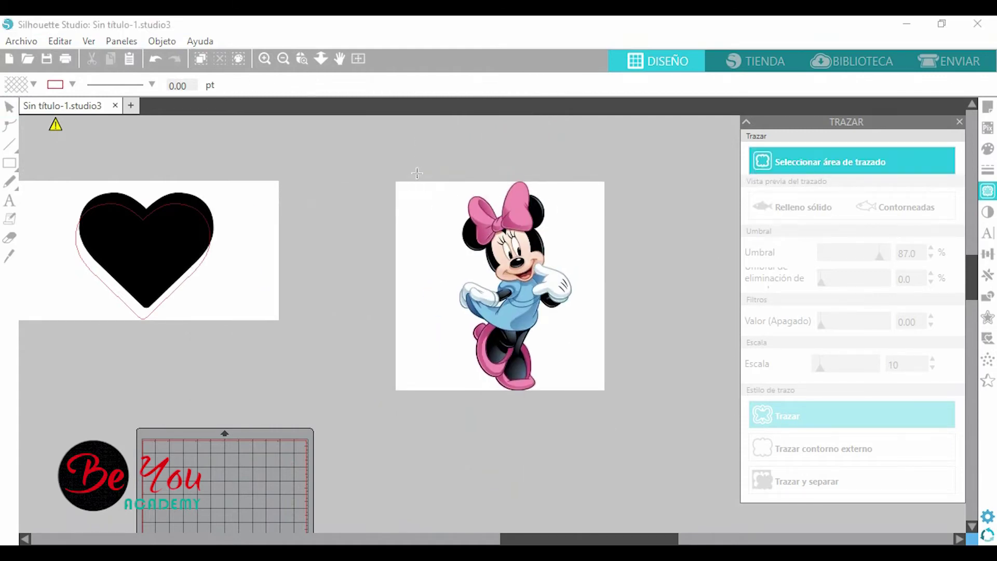
{"action": "left_click_drag", "start_coordinate": [428, 161], "coordinate": [591, 420]}
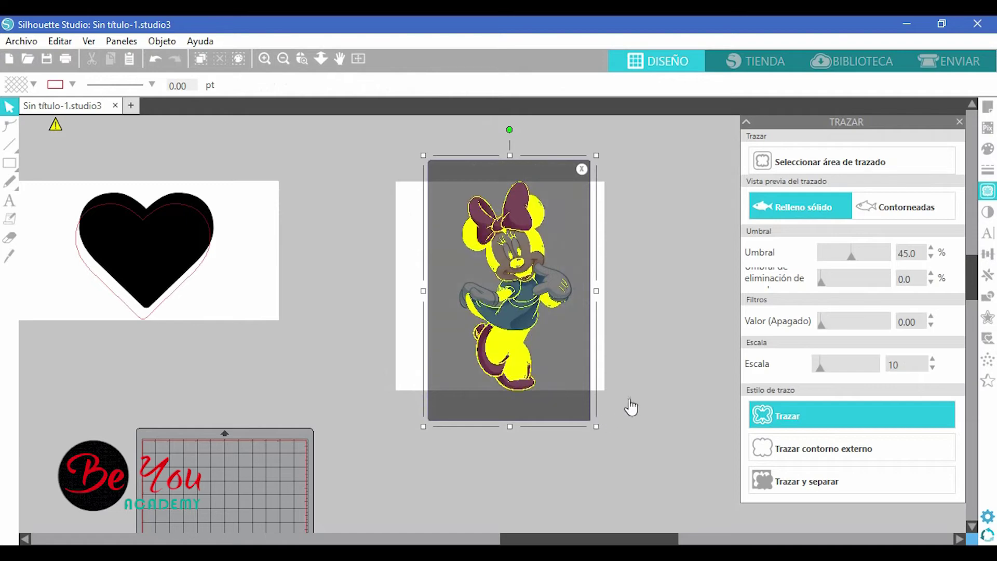
{"action": "left_click", "coordinate": [877, 260]}
{"action": "left_click_drag", "start_coordinate": [877, 261], "coordinate": [881, 262]}
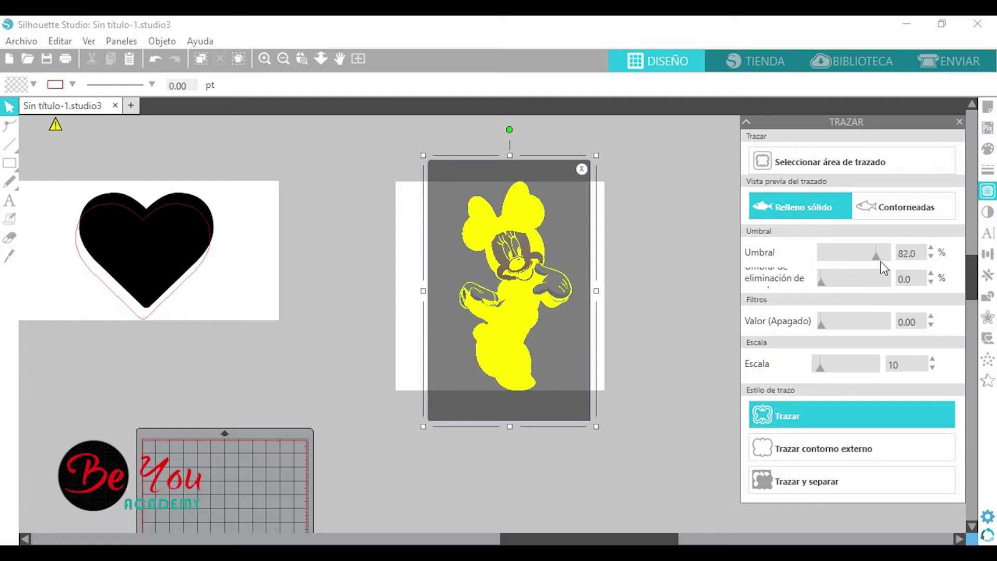
Step: Raise the trace threshold to 89% and trace only the outer contour of the full-colour Minnie figure
{"action": "left_click", "coordinate": [881, 262]}
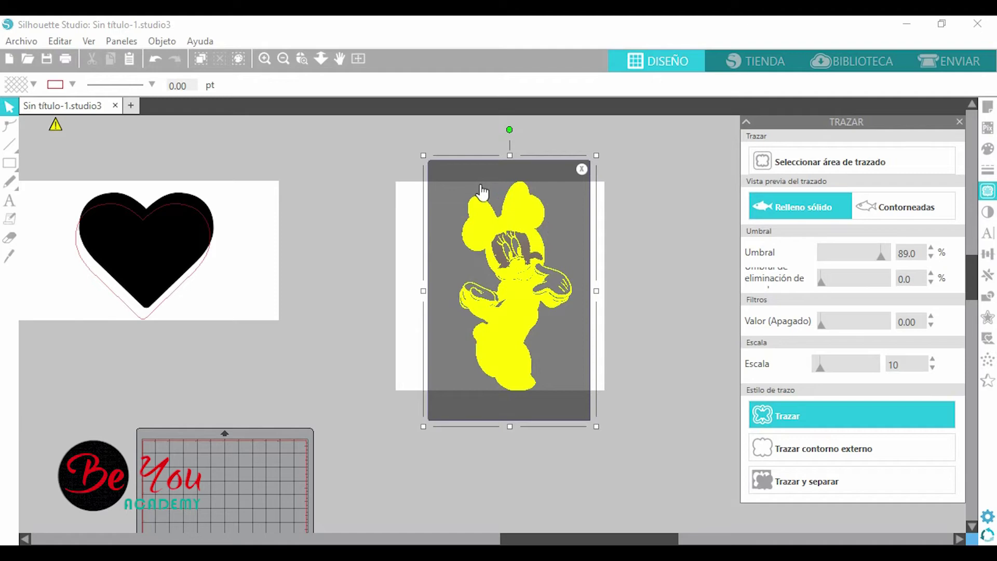
{"action": "scroll", "coordinate": [489, 354], "scroll_direction": "up", "scroll_amount": 2}
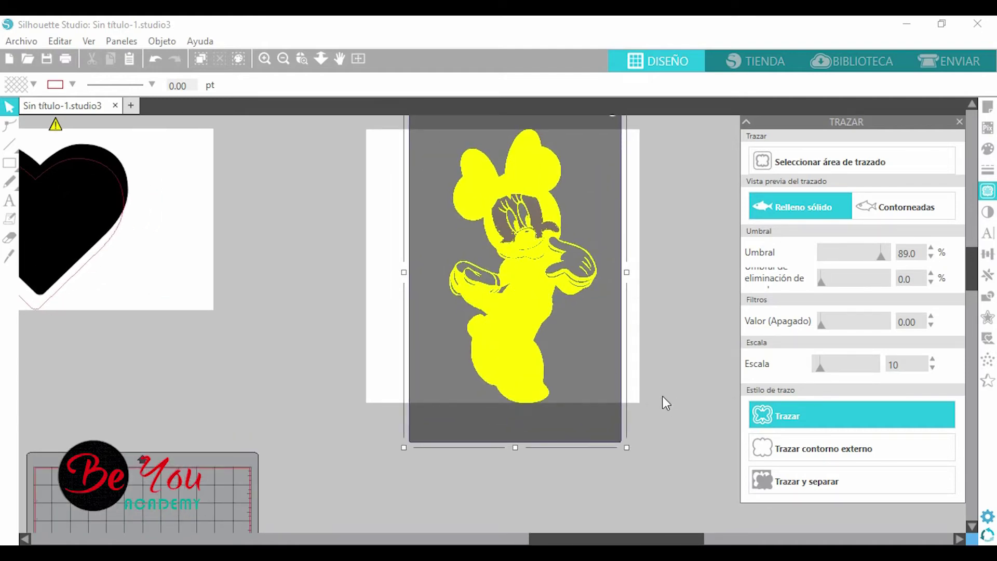
{"action": "left_click", "coordinate": [836, 447]}
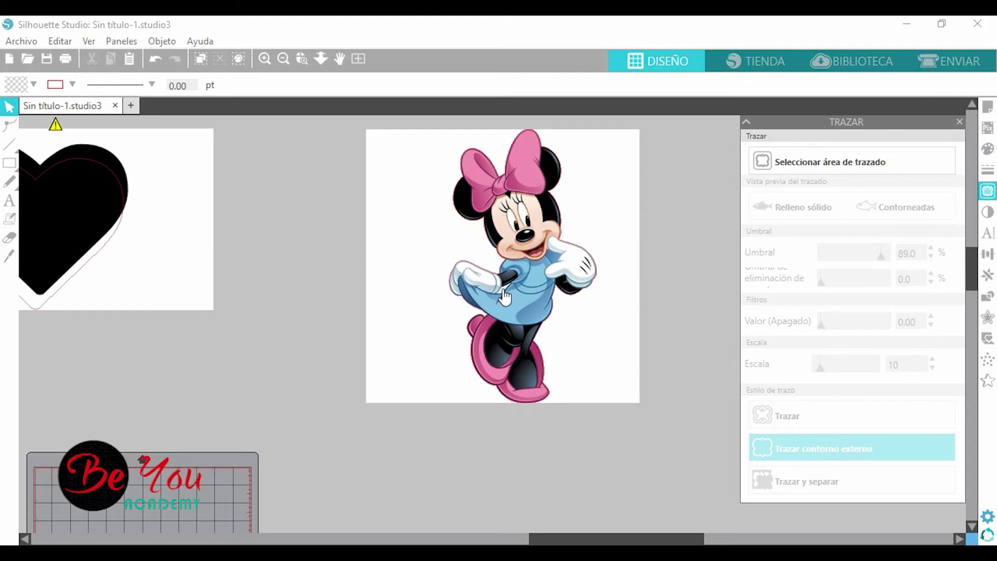
Step: Shift Minnie's image off its traced outer contour and undo the last changes
{"action": "mouse_move", "coordinate": [532, 214]}
{"action": "left_mouse_down"}
{"action": "mouse_move", "coordinate": [314, 231]}
{"action": "mouse_move", "coordinate": [561, 225]}
{"action": "left_mouse_up"}
{"action": "left_click", "coordinate": [559, 352]}
{"action": "key", "text": "ctrl+z"}
{"action": "key", "text": "ctrl+z"}
{"action": "key", "text": "ctrl+z"}
{"action": "key", "text": "ctrl+z"}
{"action": "key", "text": "ctrl+z"}
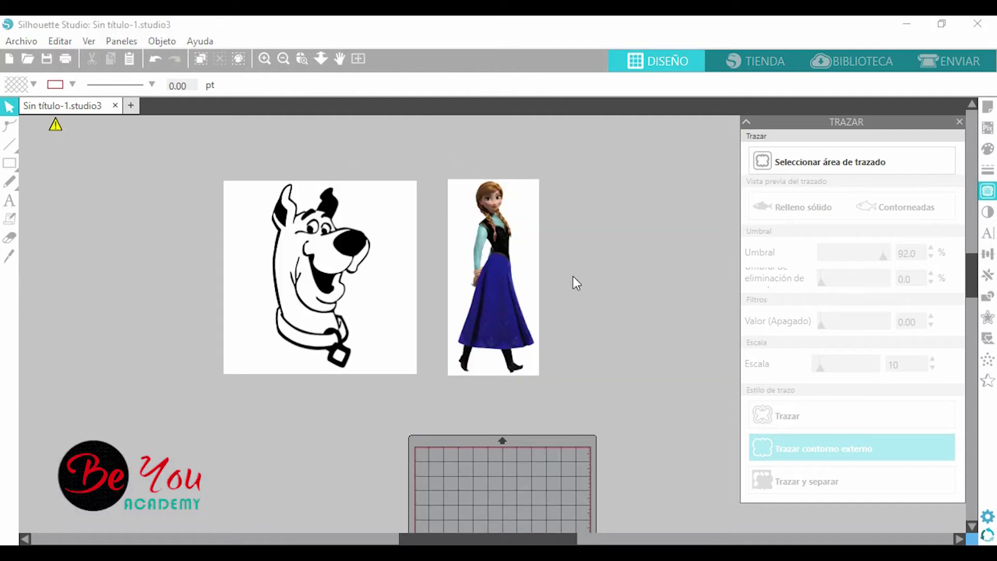
Step: Move the Scooby-Doo image farther away from the Anna image to leave working space between them
{"action": "left_click_drag", "start_coordinate": [389, 227], "coordinate": [283, 261]}
{"action": "key", "text": "Escape"}
{"action": "key", "text": "Escape"}
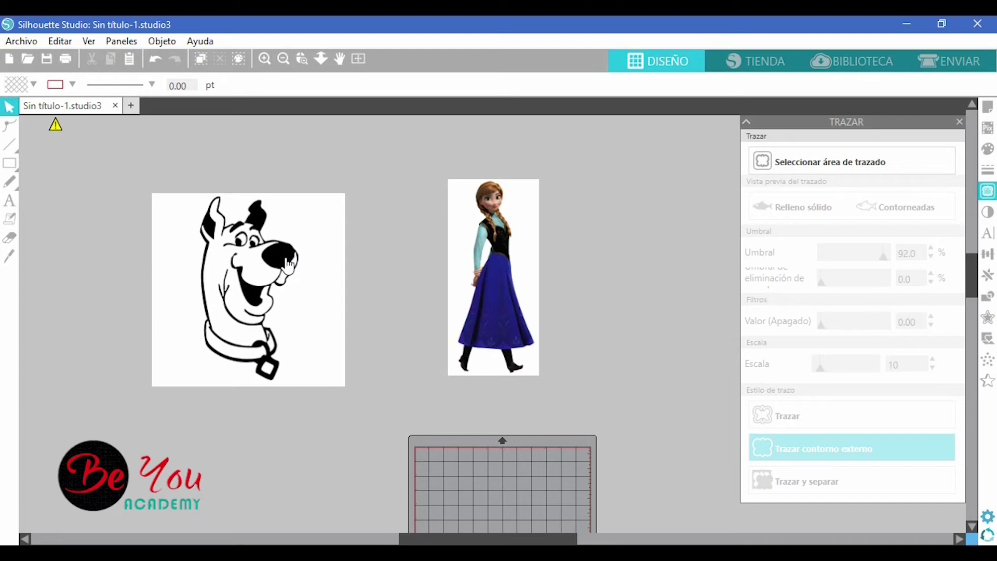
{"action": "mouse_move", "coordinate": [289, 263]}
{"action": "left_mouse_down"}
{"action": "mouse_move", "coordinate": [298, 249]}
{"action": "mouse_move", "coordinate": [284, 304]}
{"action": "mouse_move", "coordinate": [282, 269]}
{"action": "left_mouse_up"}
{"action": "key", "text": "Escape"}
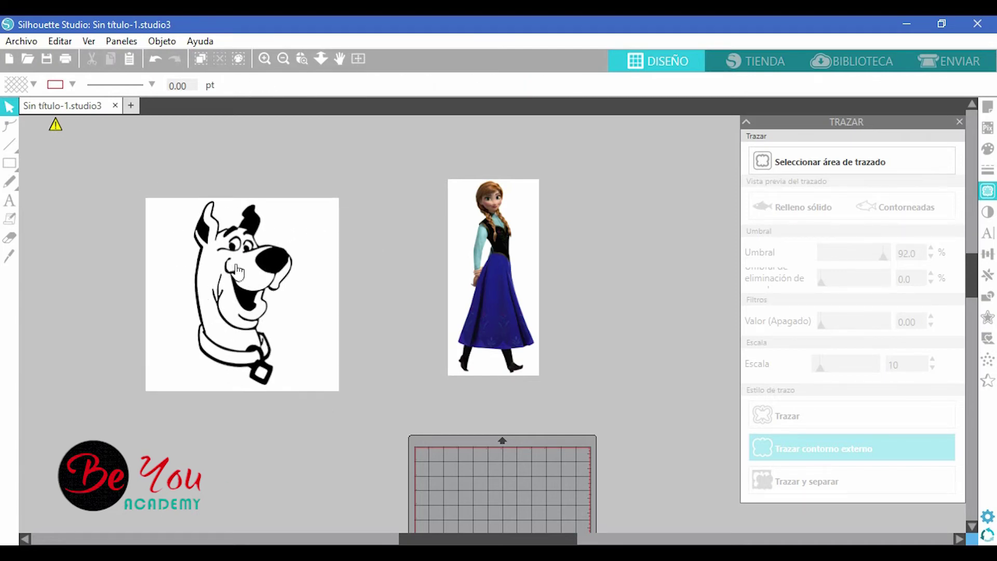
{"action": "left_click", "coordinate": [285, 254]}
{"action": "left_click_drag", "start_coordinate": [286, 254], "coordinate": [257, 253]}
{"action": "left_click", "coordinate": [314, 241]}
Step: Reposition the Anna image so it stands clear of the Scooby-Doo image, above the cutting mat
{"action": "left_click_drag", "start_coordinate": [502, 237], "coordinate": [428, 252]}
{"action": "scroll", "coordinate": [407, 357], "scroll_direction": "up", "scroll_amount": 3}
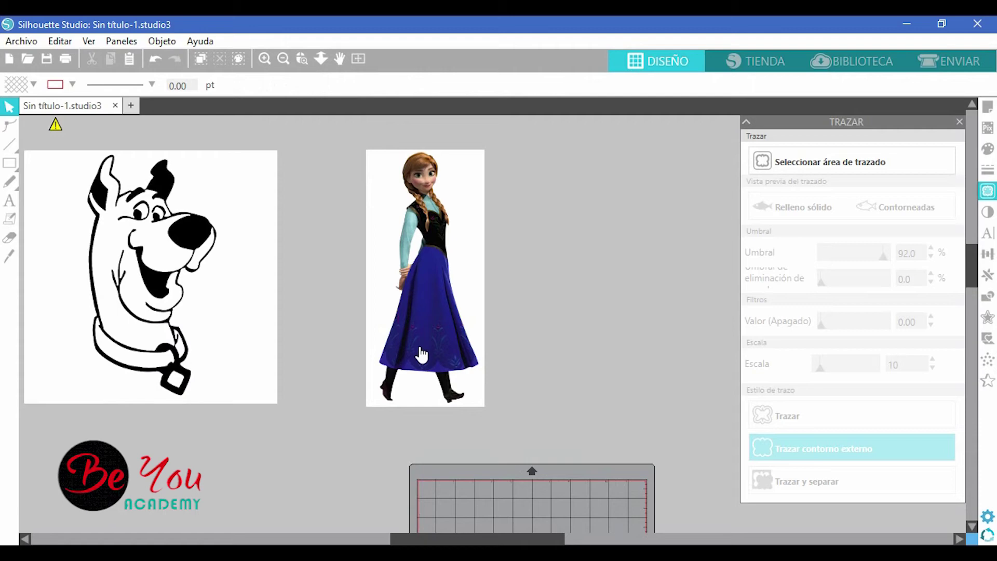
{"action": "scroll", "coordinate": [426, 259], "scroll_direction": "down", "scroll_amount": 3}
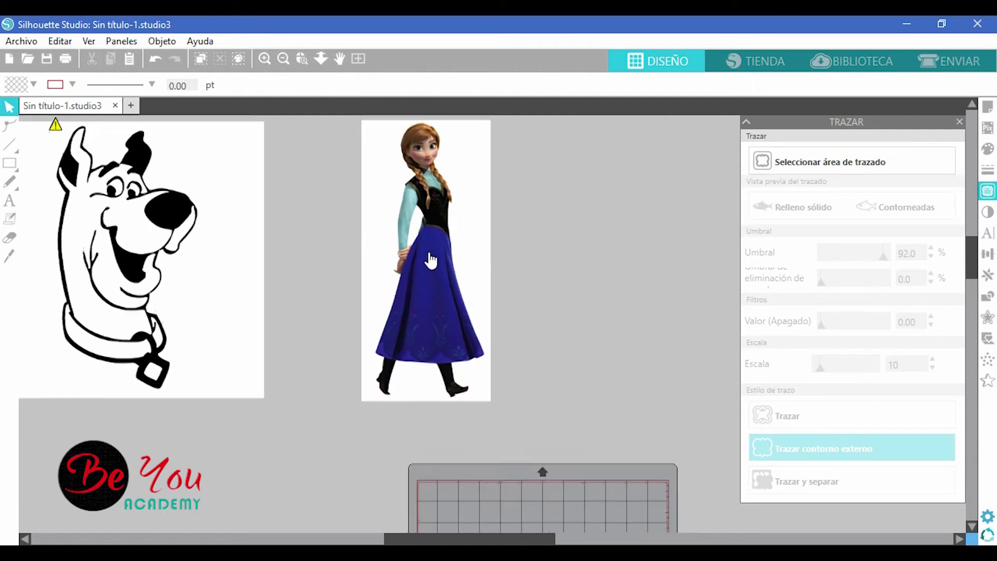
{"action": "left_click_drag", "start_coordinate": [425, 257], "coordinate": [502, 241]}
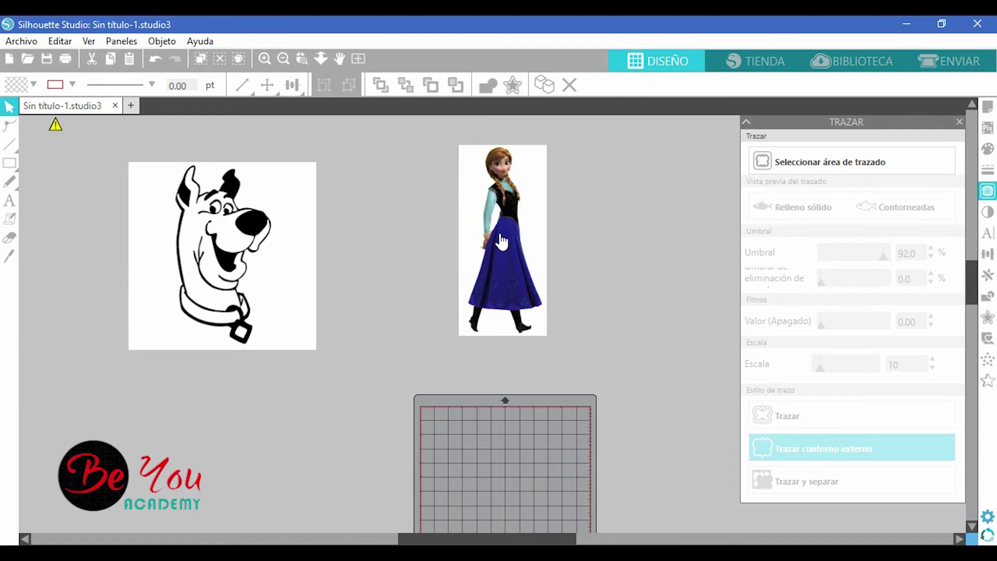
{"action": "left_click_drag", "start_coordinate": [502, 242], "coordinate": [503, 242]}
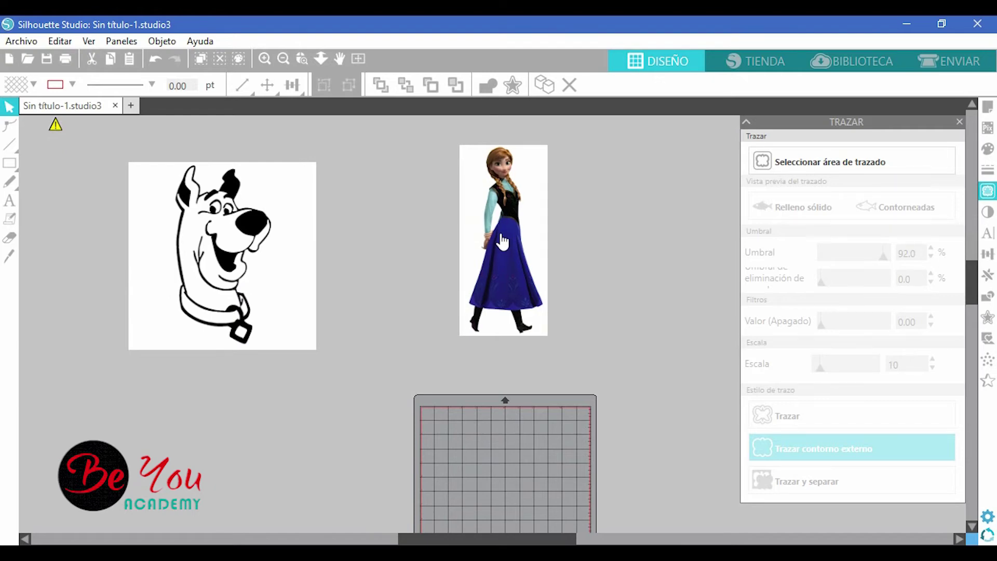
{"action": "left_click_drag", "start_coordinate": [502, 242], "coordinate": [502, 247]}
{"action": "key", "text": "Escape"}
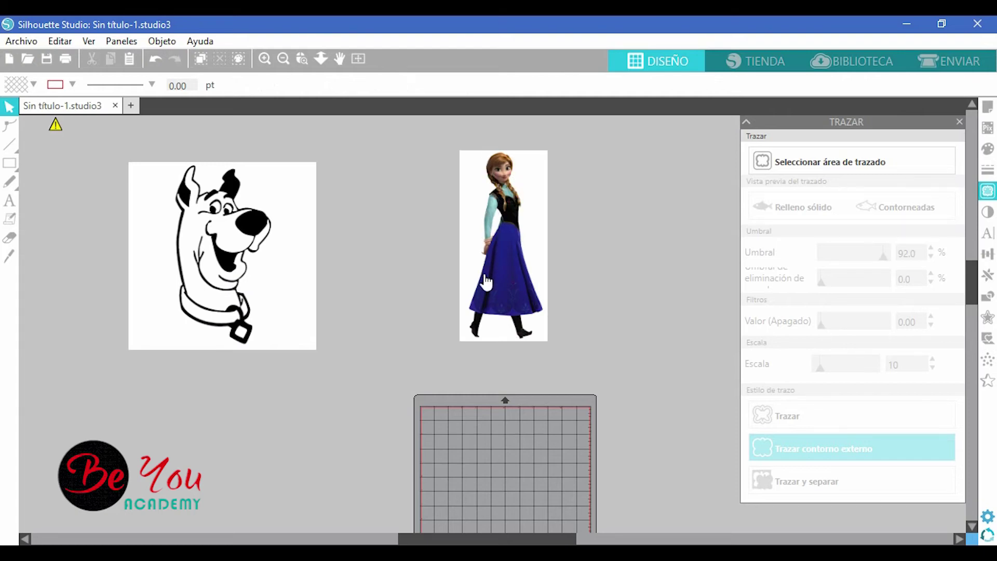
{"action": "mouse_move", "coordinate": [522, 290]}
{"action": "left_mouse_down"}
{"action": "mouse_move", "coordinate": [419, 300]}
{"action": "mouse_move", "coordinate": [510, 297]}
{"action": "left_mouse_up"}
Step: Mark a trace area around Scooby-Doo, trace it with the Trazar contorno externo style and pull the image off below the outline
{"action": "left_click", "coordinate": [312, 268]}
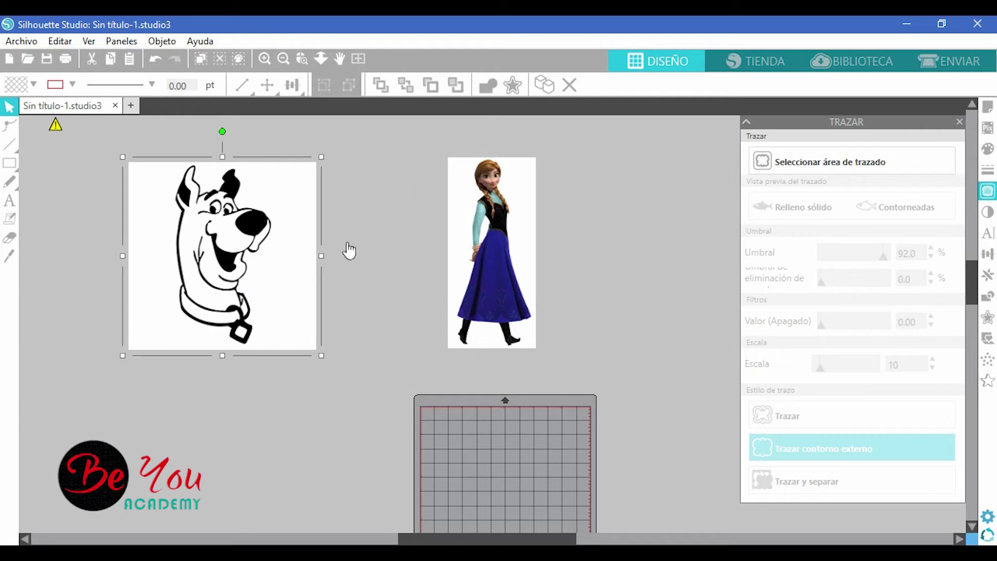
{"action": "left_click", "coordinate": [824, 171]}
{"action": "left_click_drag", "start_coordinate": [119, 130], "coordinate": [345, 386]}
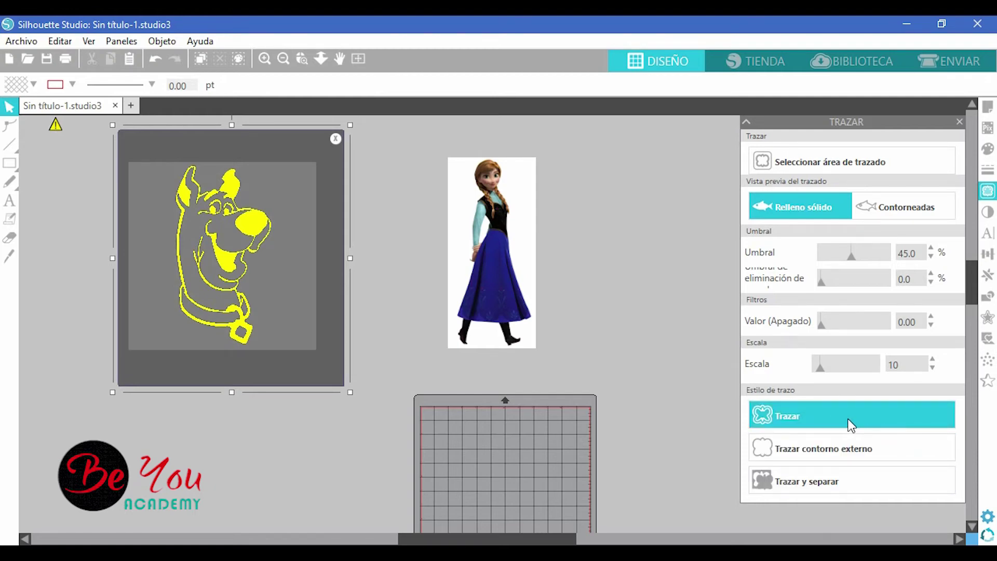
{"action": "left_click", "coordinate": [843, 452]}
{"action": "mouse_move", "coordinate": [289, 197]}
{"action": "left_mouse_down"}
{"action": "mouse_move", "coordinate": [282, 258]}
{"action": "mouse_move", "coordinate": [236, 395]}
{"action": "left_mouse_up"}
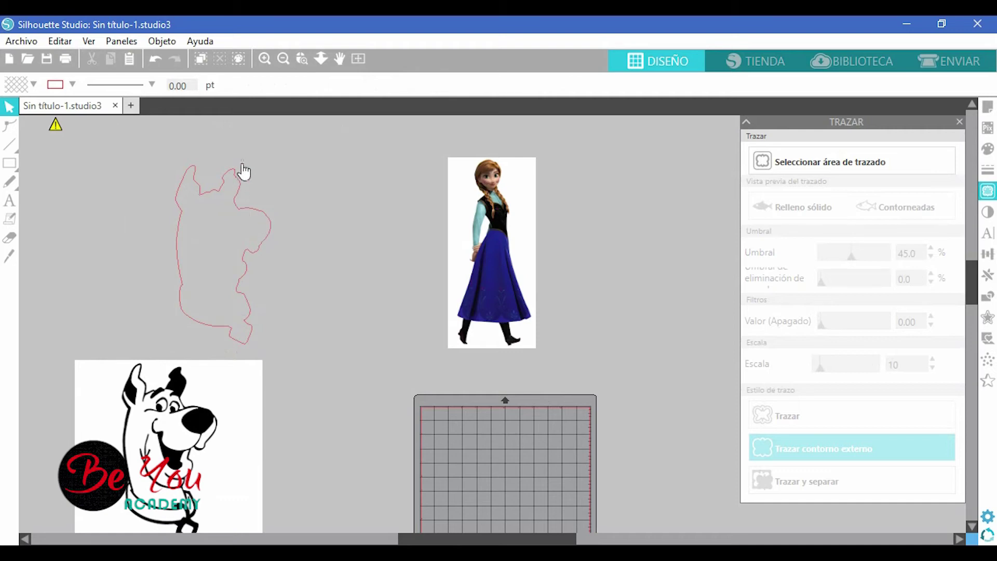
Step: Move the traced Scooby-Doo outline higher and place the original image clear beneath it
{"action": "left_click_drag", "start_coordinate": [238, 300], "coordinate": [230, 255]}
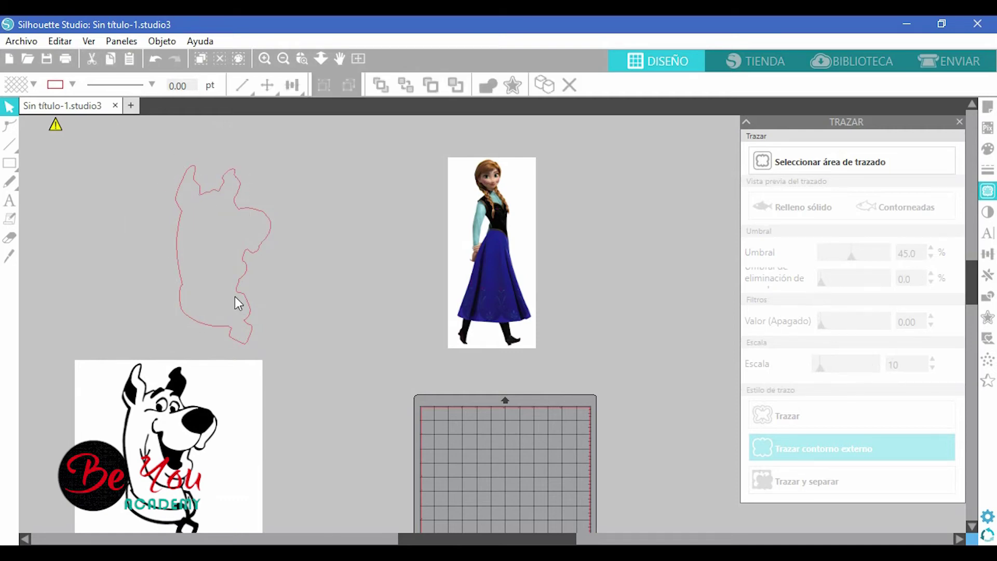
{"action": "left_click_drag", "start_coordinate": [240, 385], "coordinate": [291, 339]}
{"action": "scroll", "coordinate": [695, 181], "scroll_direction": "down", "scroll_amount": 1}
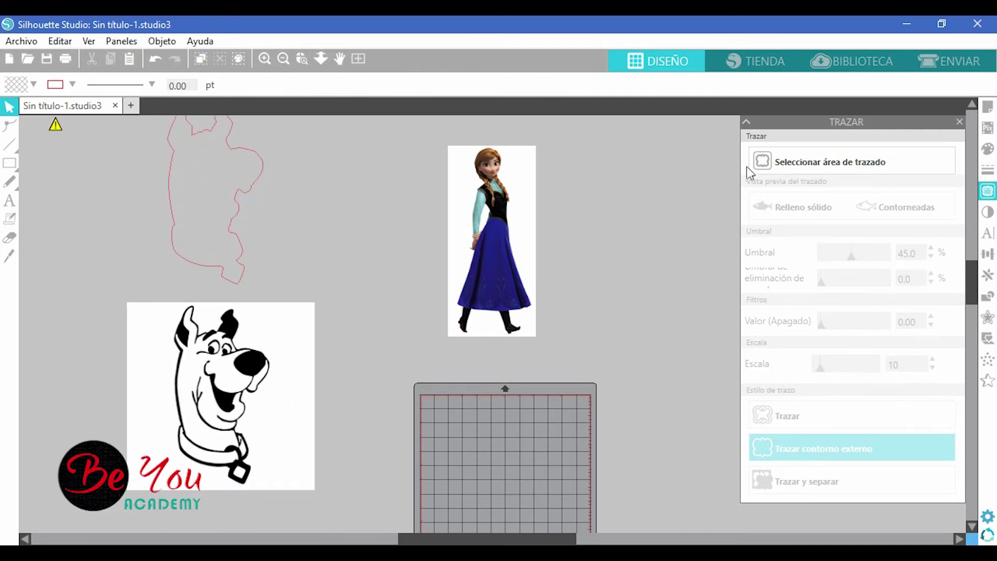
Step: Mark a new trace area around Scooby-Doo, trace it with the Trazar style and pull the image off its cut lines
{"action": "left_click", "coordinate": [763, 171]}
{"action": "left_click_drag", "start_coordinate": [83, 297], "coordinate": [339, 509]}
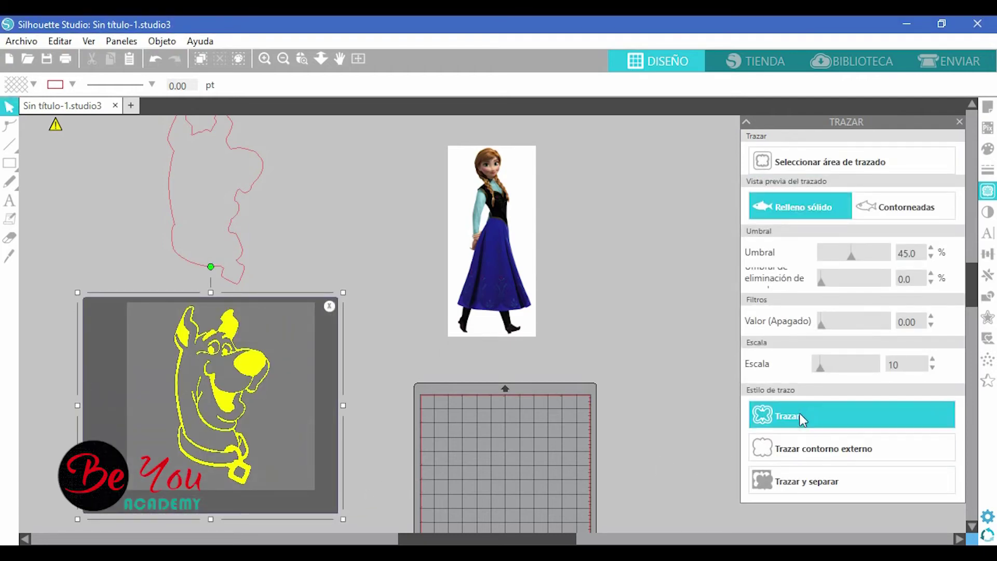
{"action": "left_click", "coordinate": [817, 414]}
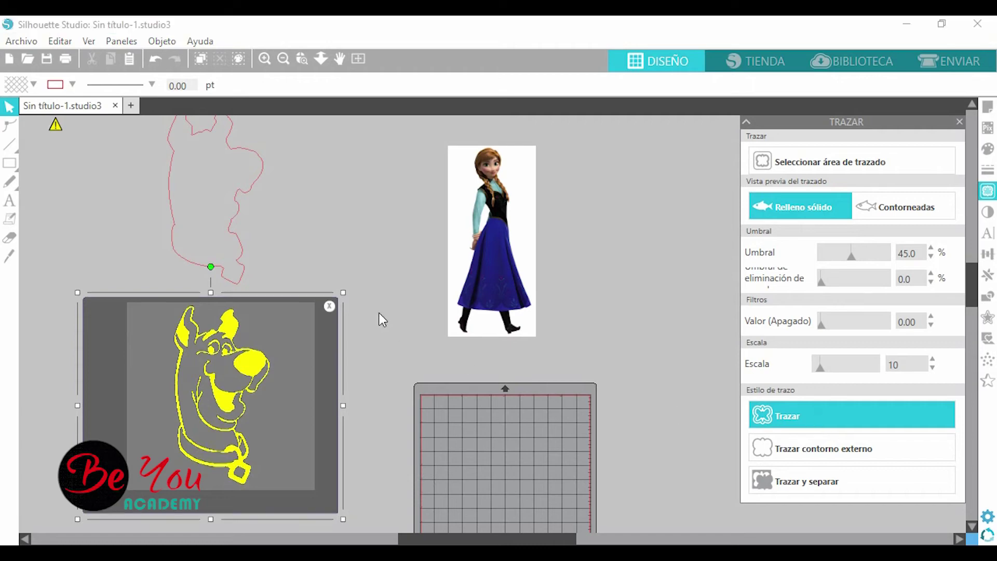
{"action": "scroll", "coordinate": [379, 313], "scroll_direction": "down", "scroll_amount": 1}
{"action": "left_click_drag", "start_coordinate": [288, 276], "coordinate": [201, 502]}
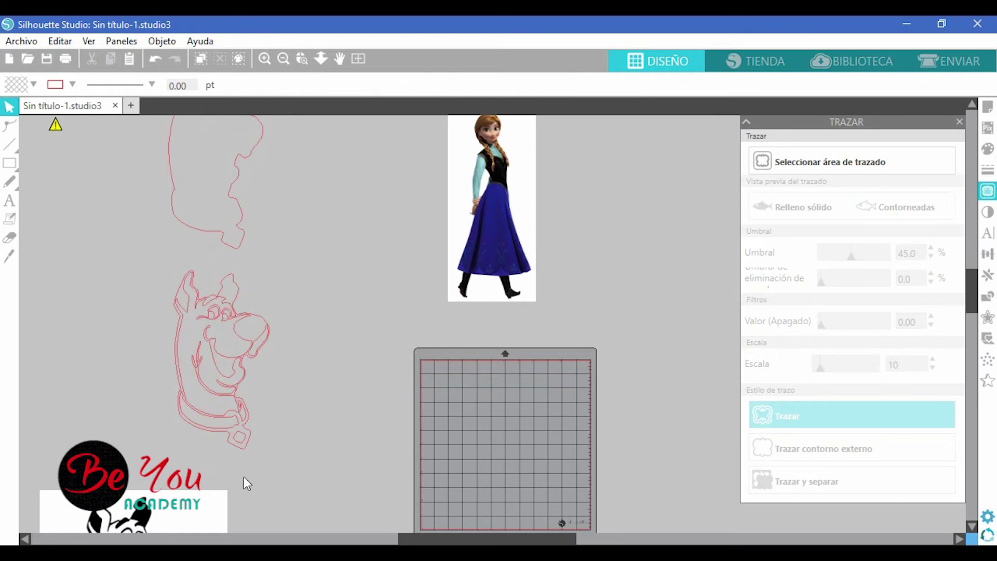
Step: Delete the detailed Scooby-Doo cut lines and the separate outer contour
{"action": "left_click_drag", "start_coordinate": [134, 278], "coordinate": [318, 447]}
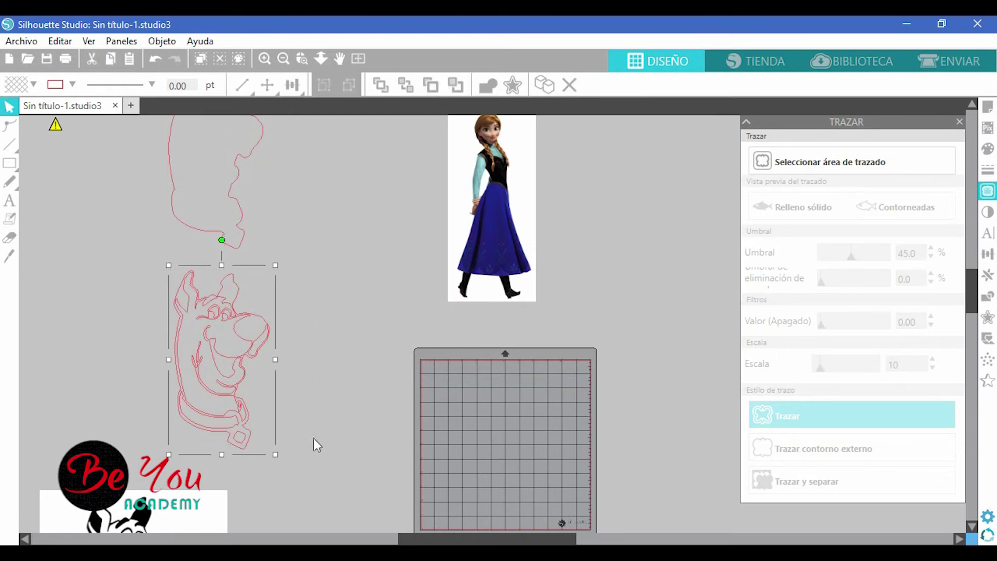
{"action": "key", "text": "Delete"}
{"action": "scroll", "coordinate": [290, 391], "scroll_direction": "up", "scroll_amount": 1}
{"action": "left_click", "coordinate": [240, 283]}
{"action": "key", "text": "Delete"}
Step: Move the Anna image into the cleared space beside the mat and enlarge it
{"action": "mouse_move", "coordinate": [457, 311]}
{"action": "left_mouse_down"}
{"action": "mouse_move", "coordinate": [359, 294]}
{"action": "mouse_move", "coordinate": [340, 280]}
{"action": "left_mouse_up"}
{"action": "left_click", "coordinate": [341, 280]}
{"action": "left_click_drag", "start_coordinate": [382, 367], "coordinate": [412, 428]}
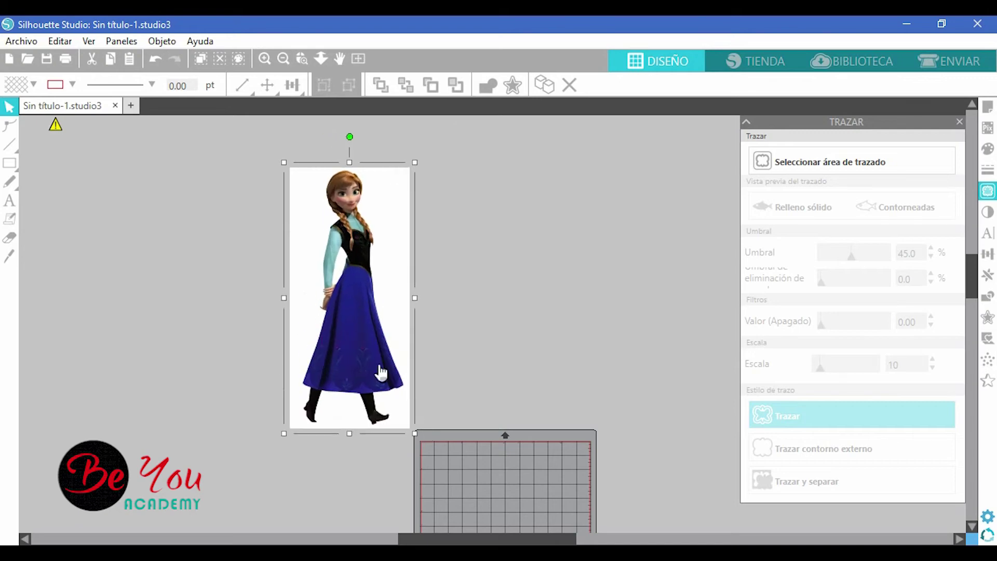
{"action": "left_click_drag", "start_coordinate": [353, 291], "coordinate": [312, 283]}
Step: Mark a trace area around the Anna image and examine how the preview covers her braids, face and sleeve
{"action": "left_click", "coordinate": [853, 163]}
{"action": "left_click_drag", "start_coordinate": [235, 132], "coordinate": [404, 460]}
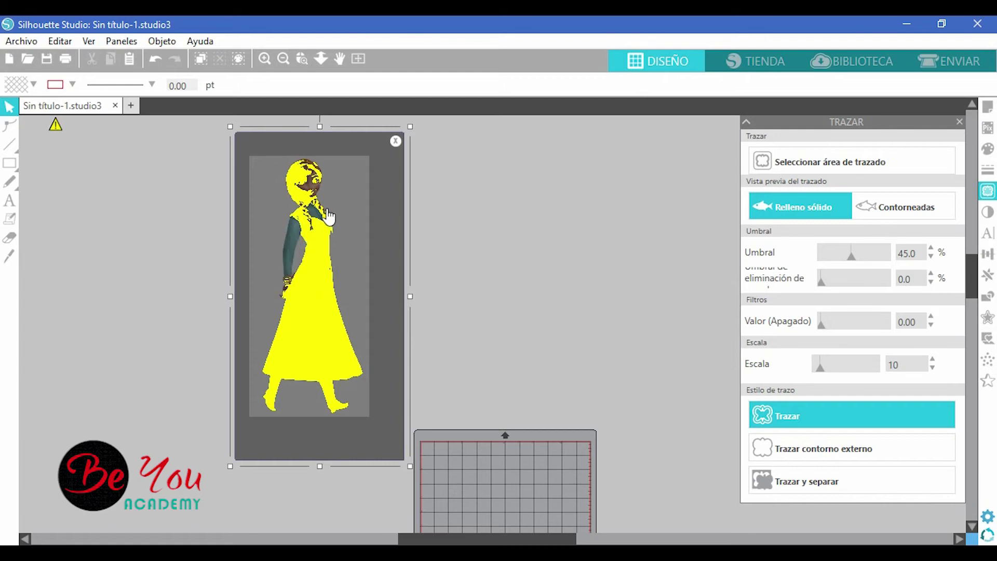
{"action": "scroll", "coordinate": [326, 218], "scroll_direction": "up", "scroll_amount": 3}
{"action": "scroll", "coordinate": [325, 223], "scroll_direction": "up", "scroll_amount": 3}
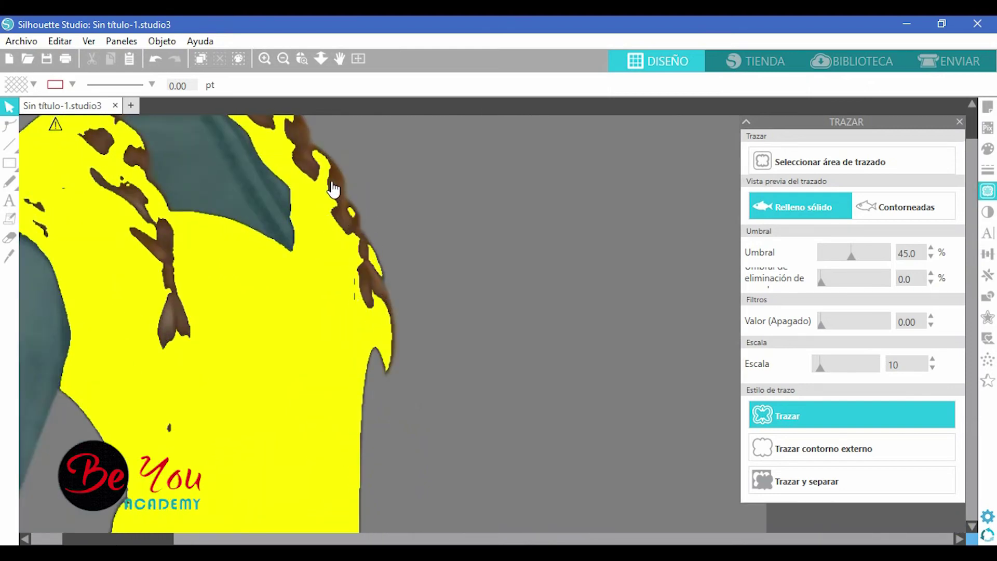
{"action": "scroll", "coordinate": [312, 198], "scroll_direction": "down", "scroll_amount": 2}
{"action": "scroll", "coordinate": [275, 214], "scroll_direction": "down", "scroll_amount": 2}
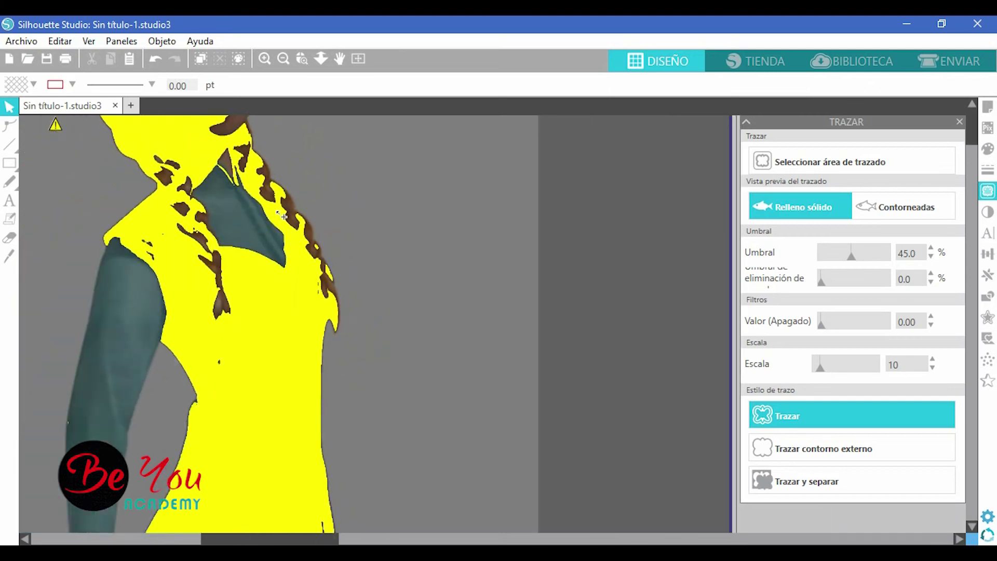
{"action": "scroll", "coordinate": [281, 215], "scroll_direction": "down", "scroll_amount": 2}
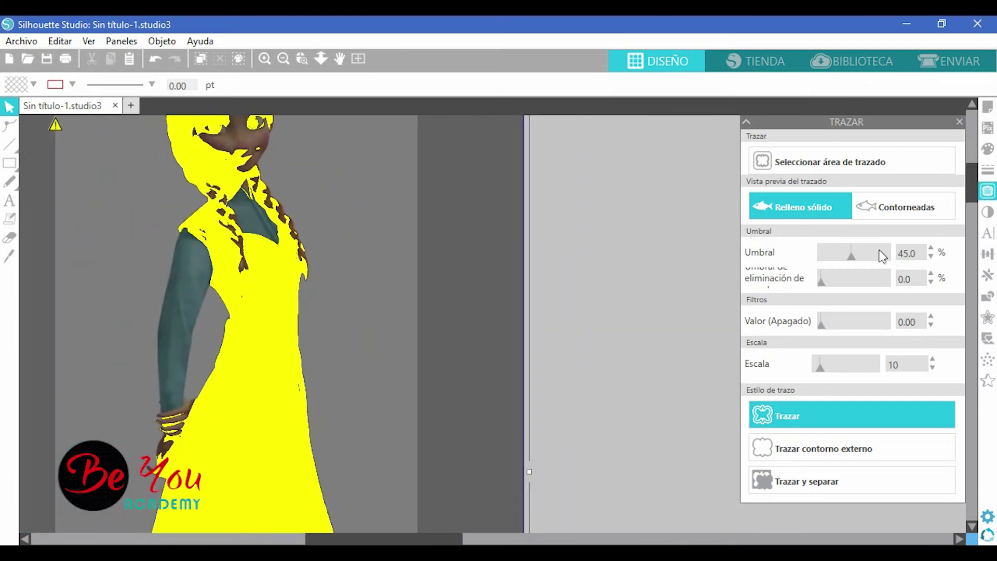
Step: Raise the trace threshold to 92% and check the preview over Anna's whole figure
{"action": "left_click_drag", "start_coordinate": [852, 260], "coordinate": [866, 261]}
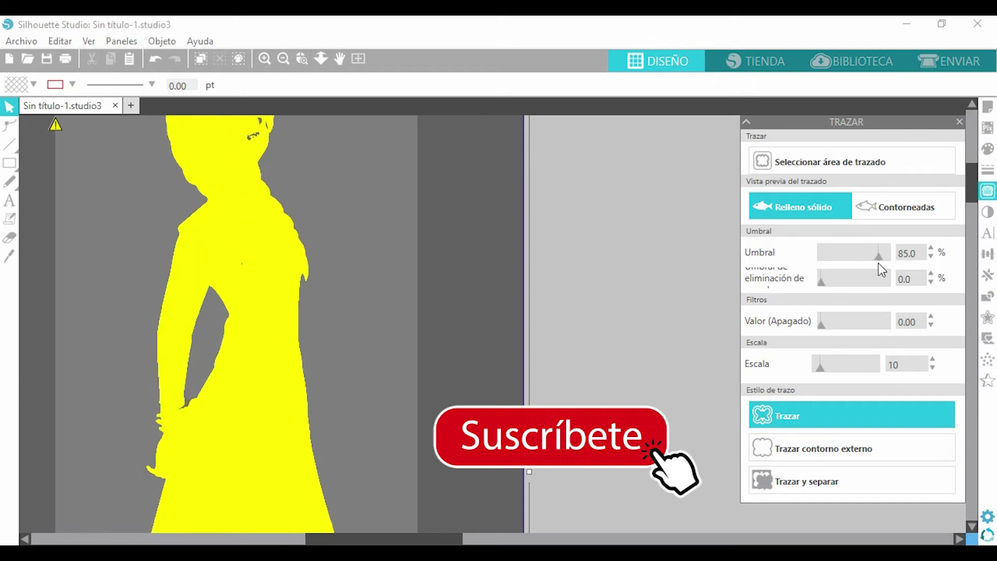
{"action": "left_click_drag", "start_coordinate": [879, 263], "coordinate": [884, 265]}
{"action": "scroll", "coordinate": [295, 298], "scroll_direction": "down", "scroll_amount": 5}
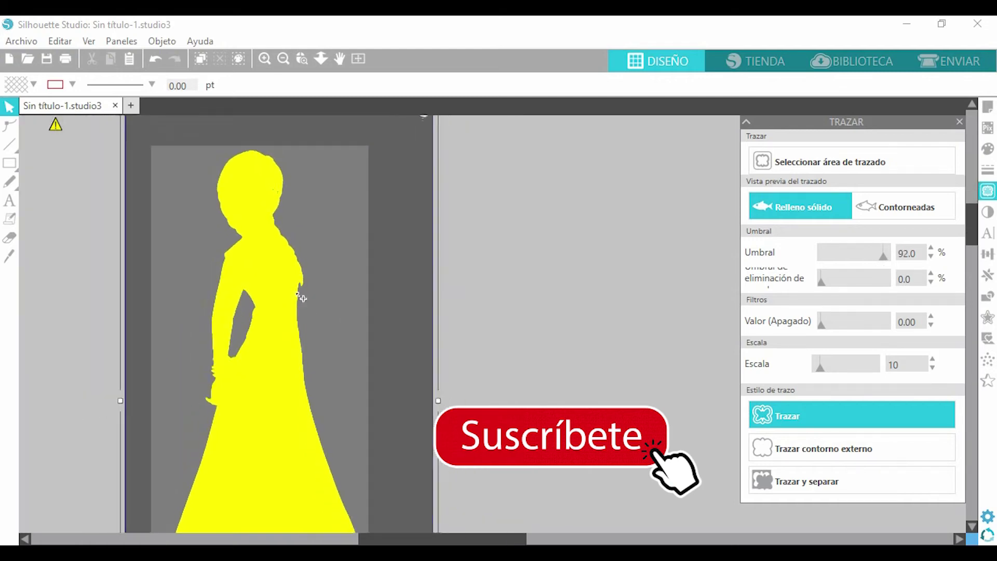
{"action": "scroll", "coordinate": [311, 296], "scroll_direction": "down", "scroll_amount": 2}
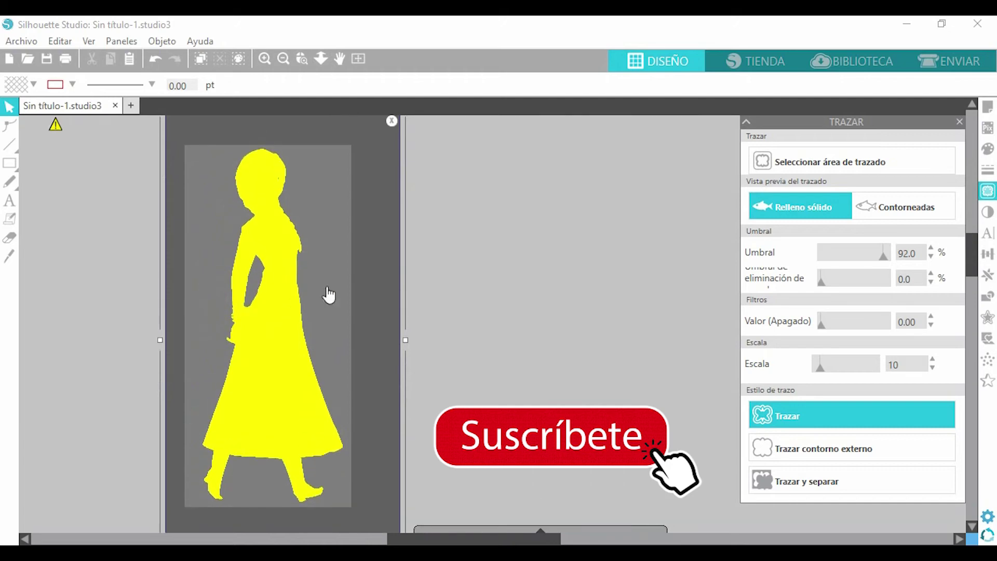
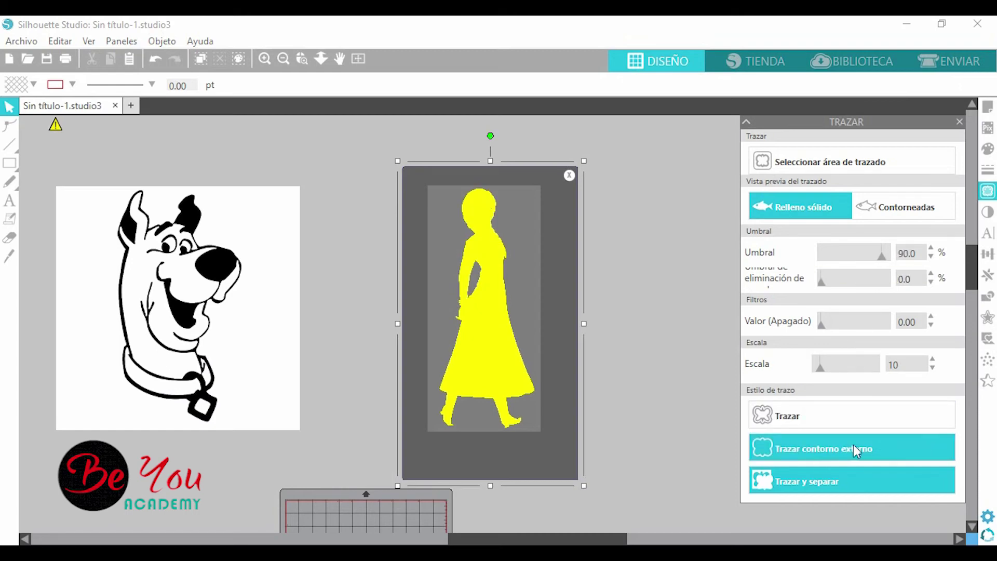
Step: Trace Anna with the Trazar y separar style at 90% threshold and move the leftover background away from the figure
{"action": "left_click", "coordinate": [847, 482]}
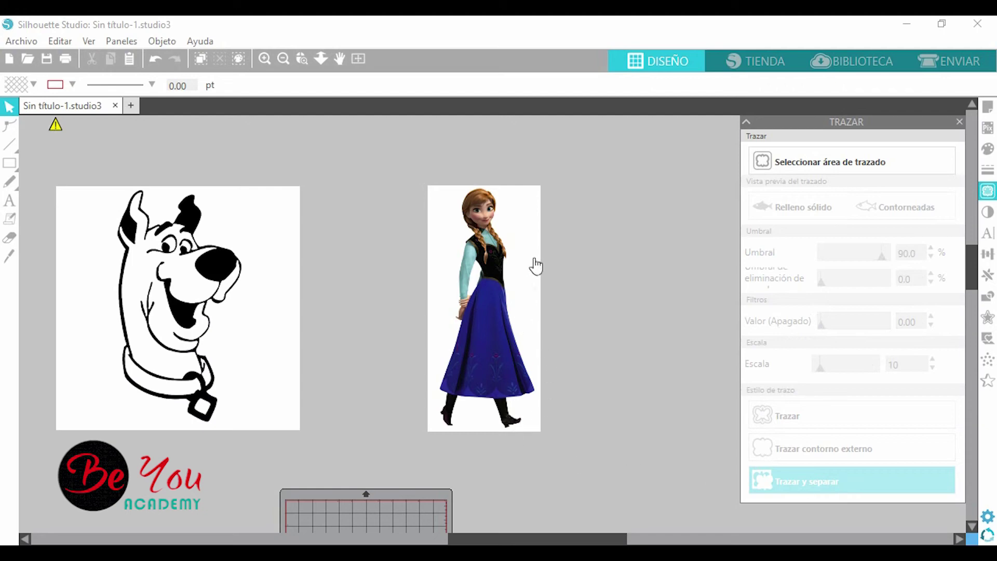
{"action": "left_click_drag", "start_coordinate": [440, 222], "coordinate": [601, 236]}
{"action": "left_click_drag", "start_coordinate": [297, 223], "coordinate": [343, 217]}
Step: Trace Scooby-Doo with the Trazar y separar style and pull the leftover background off the cut-out head
{"action": "left_click", "coordinate": [785, 159]}
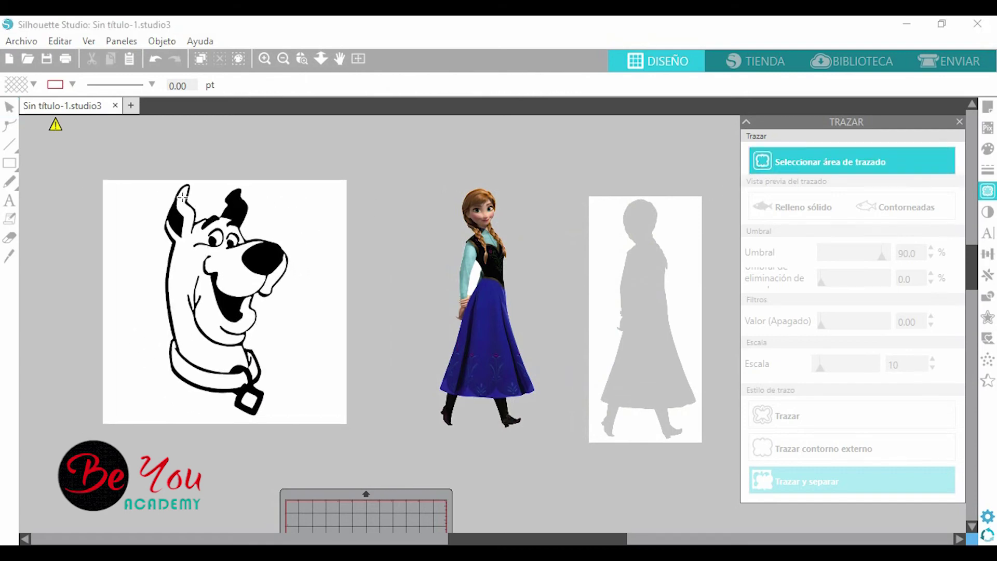
{"action": "left_click_drag", "start_coordinate": [130, 163], "coordinate": [329, 453]}
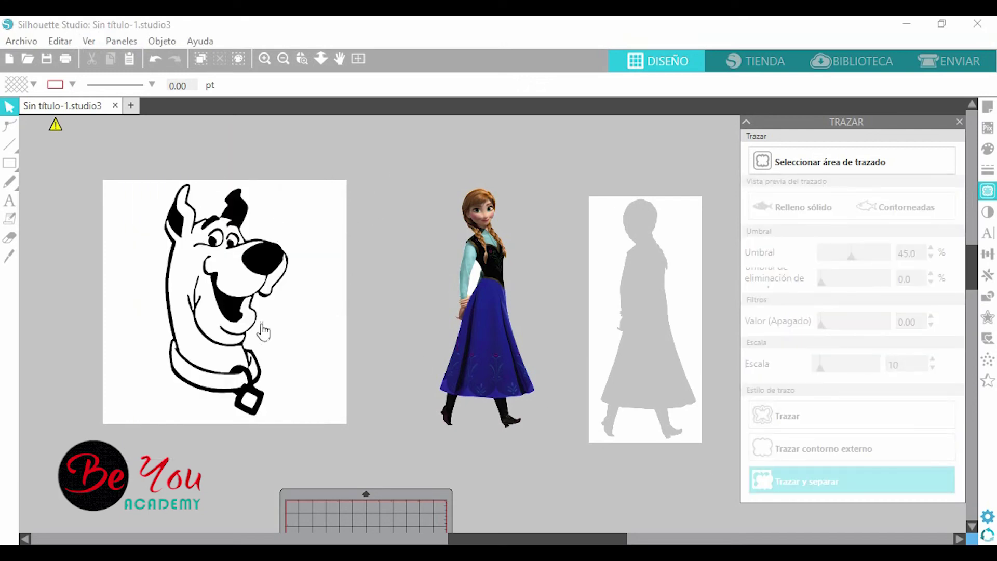
{"action": "left_click_drag", "start_coordinate": [318, 214], "coordinate": [134, 446]}
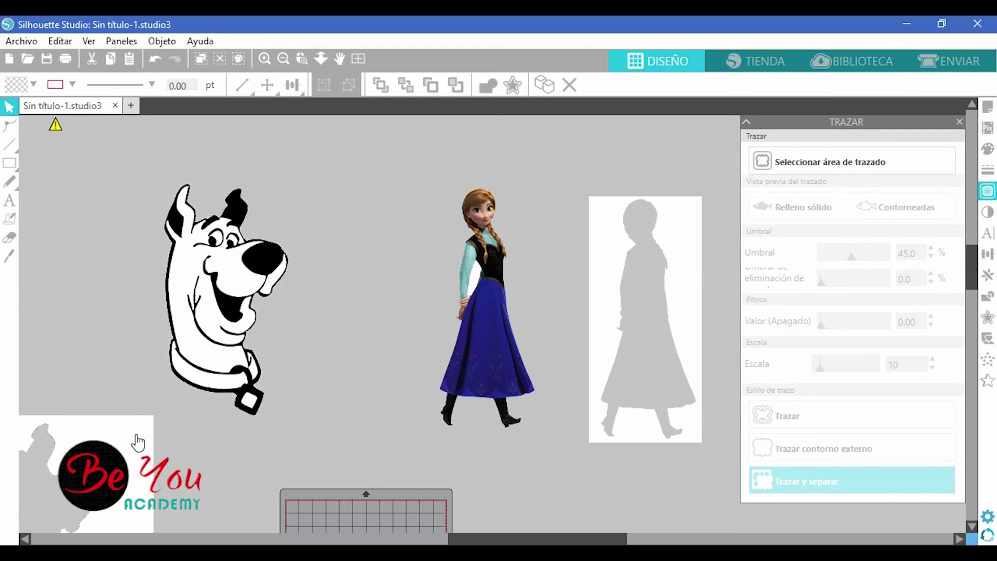
Step: Delete the leftover backgrounds of Scooby-Doo and Anna, keeping only the cut-out figures
{"action": "key", "text": "Delete"}
{"action": "left_click", "coordinate": [612, 260]}
{"action": "key", "text": "Delete"}
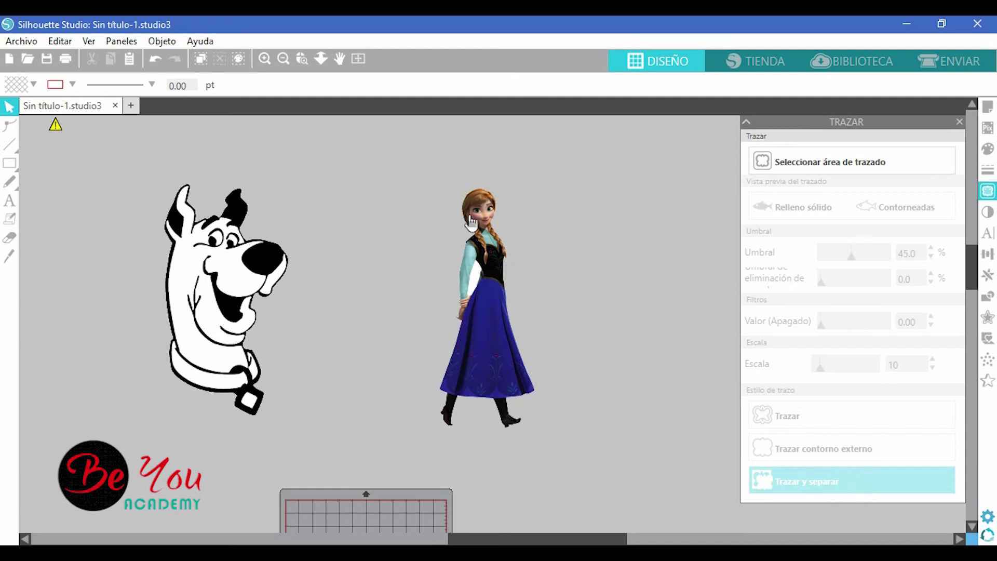
Step: Select the cut-out Scooby-Doo and Anna figures and scale them down together
{"action": "scroll", "coordinate": [485, 295], "scroll_direction": "down", "scroll_amount": 1}
{"action": "scroll", "coordinate": [484, 295], "scroll_direction": "up", "scroll_amount": 1}
{"action": "left_click_drag", "start_coordinate": [99, 167], "coordinate": [308, 281]}
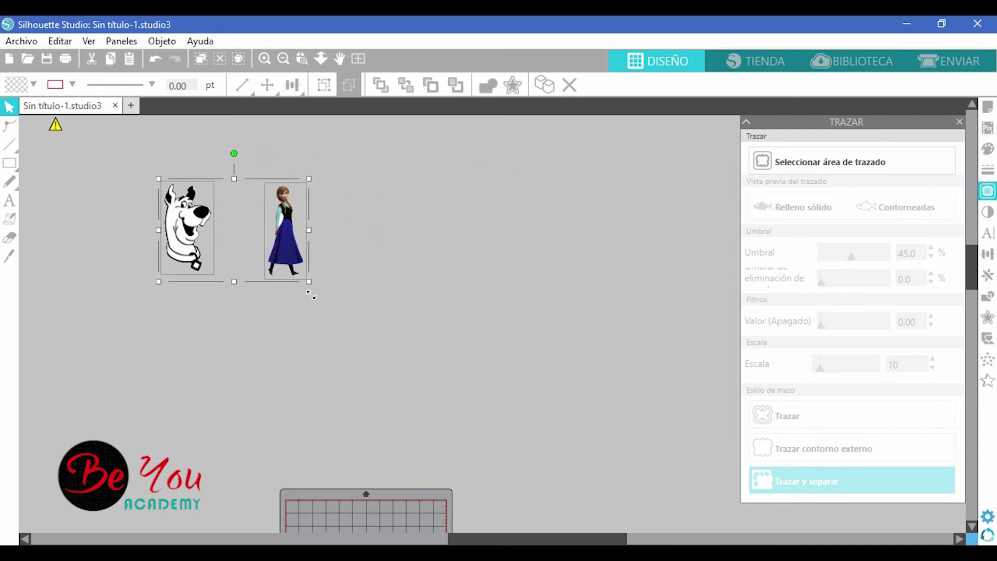
Step: Select both cut-out figures and move them together to just above the cutting mat
{"action": "left_click", "coordinate": [349, 285]}
{"action": "scroll", "coordinate": [349, 285], "scroll_direction": "down", "scroll_amount": 1}
{"action": "scroll", "coordinate": [343, 277], "scroll_direction": "down", "scroll_amount": 1}
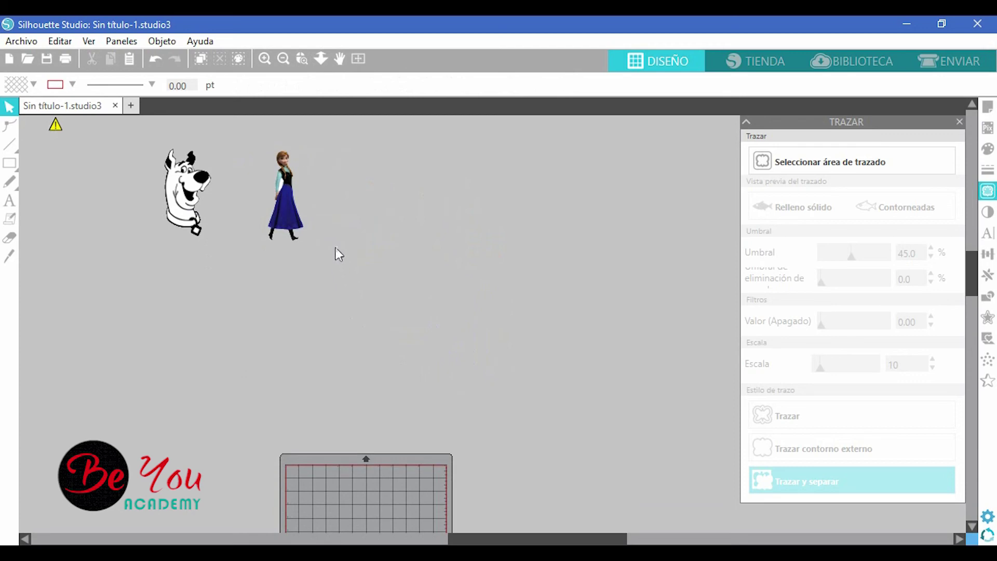
{"action": "left_click_drag", "start_coordinate": [146, 156], "coordinate": [456, 416]}
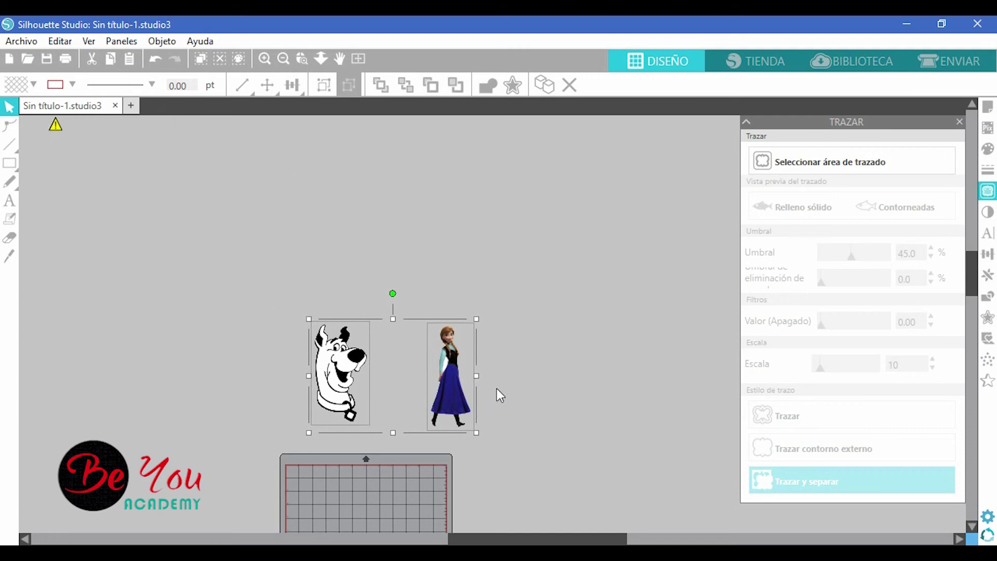
{"action": "left_click", "coordinate": [504, 365]}
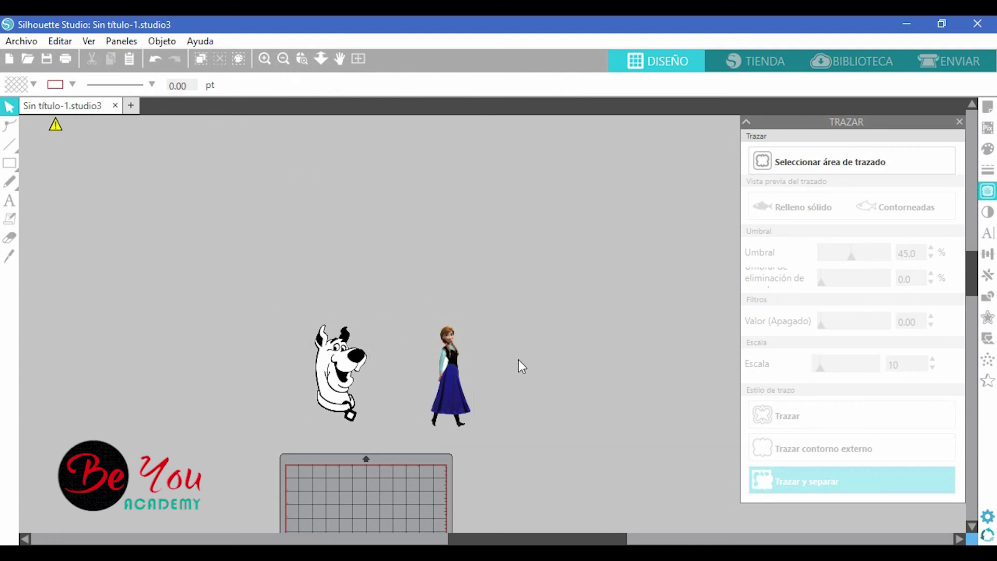
Step: Place the Anna cut-out on the cutting mat and assign it the Cortar action in the send view
{"action": "scroll", "coordinate": [513, 369], "scroll_direction": "down", "scroll_amount": 5}
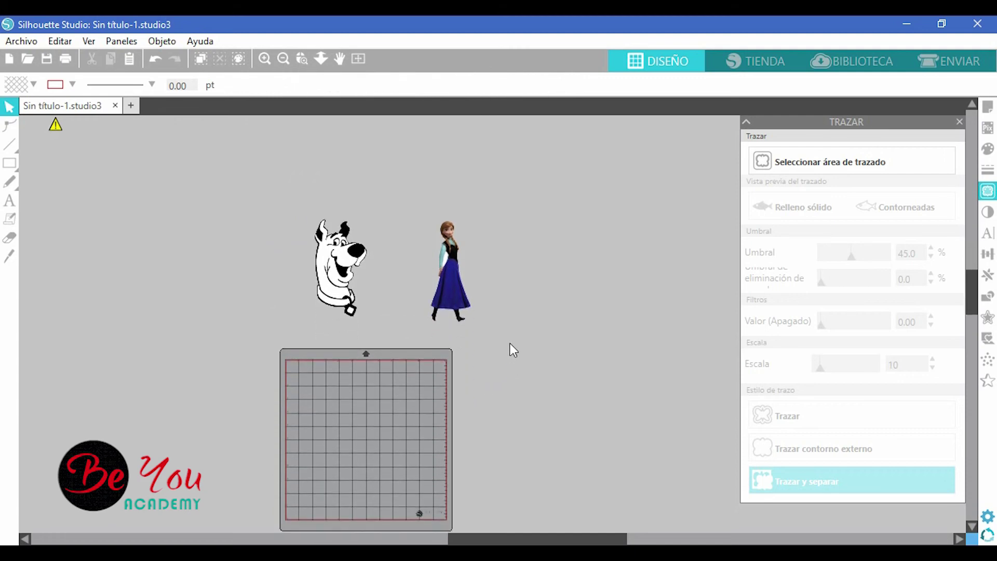
{"action": "scroll", "coordinate": [498, 330], "scroll_direction": "down", "scroll_amount": 1}
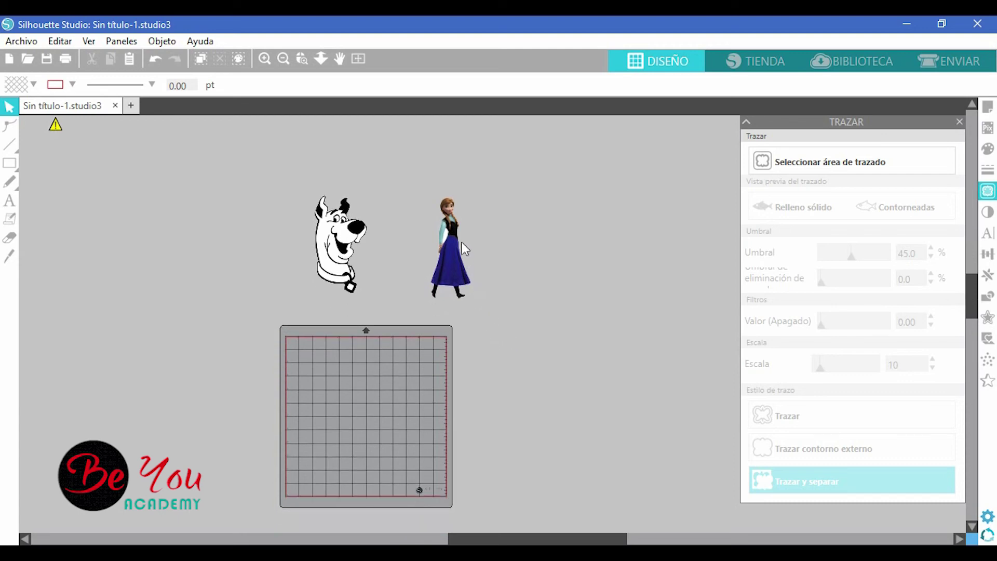
{"action": "left_click_drag", "start_coordinate": [461, 249], "coordinate": [363, 402]}
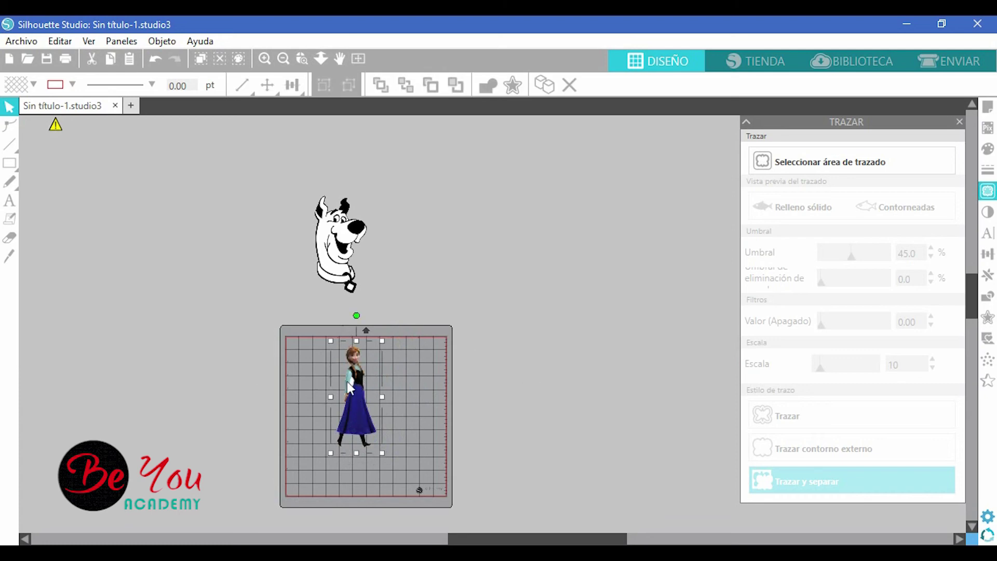
{"action": "left_click", "coordinate": [974, 66]}
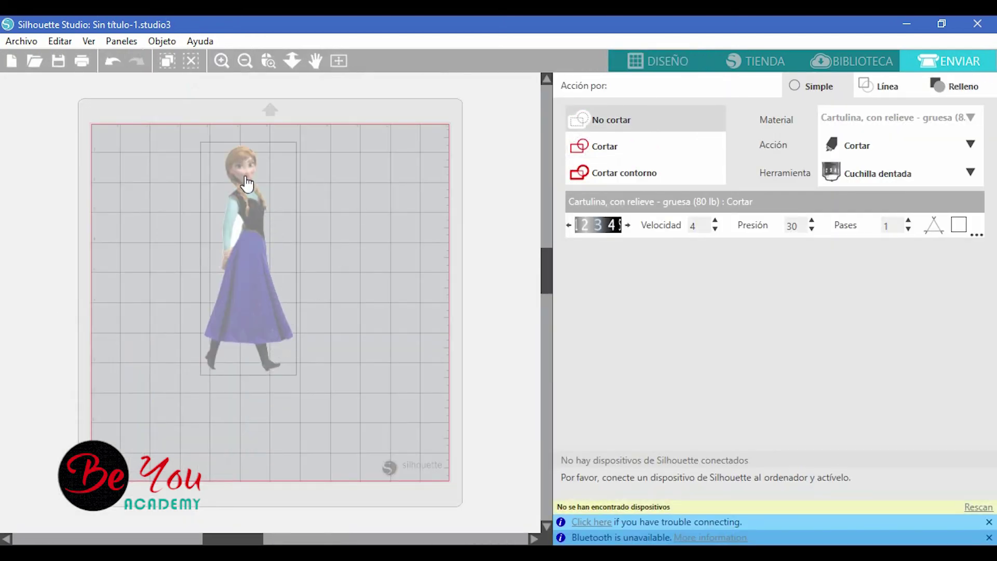
{"action": "left_click_drag", "start_coordinate": [250, 238], "coordinate": [269, 245]}
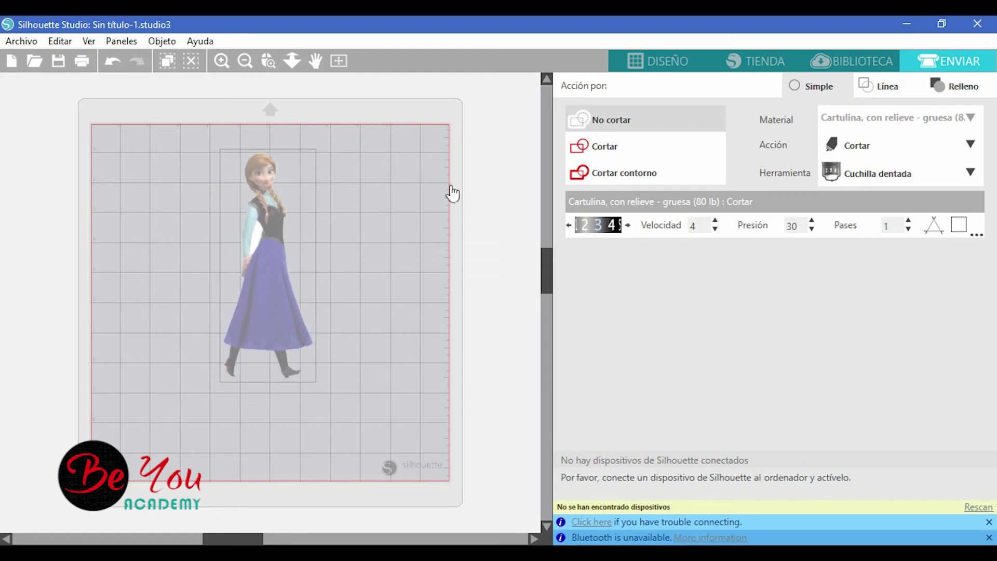
{"action": "left_click", "coordinate": [623, 152]}
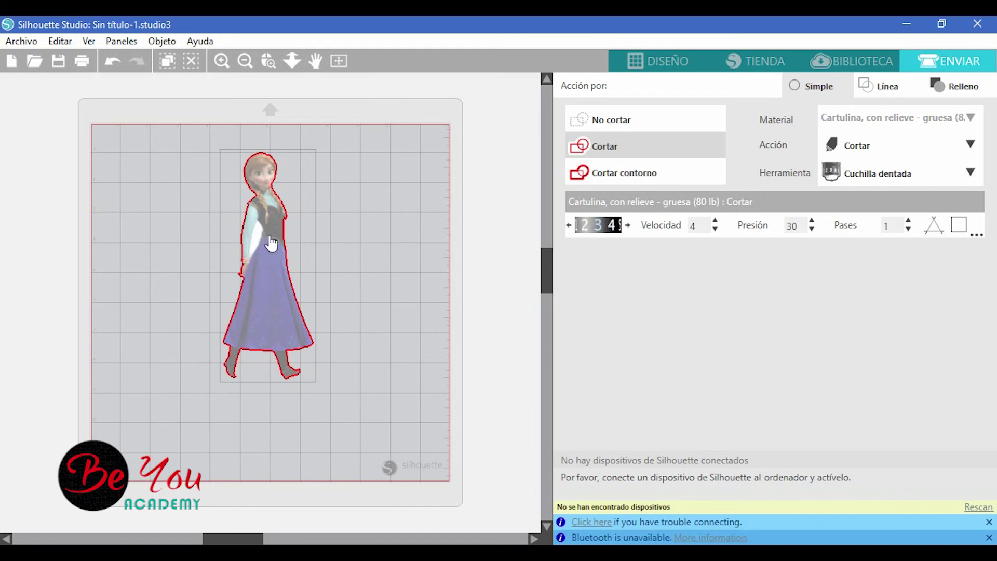
Step: Shift Anna to the right half of the mat and place the Scooby-Doo cut-out on the left half
{"action": "left_click_drag", "start_coordinate": [261, 244], "coordinate": [350, 237]}
{"action": "left_click", "coordinate": [644, 66]}
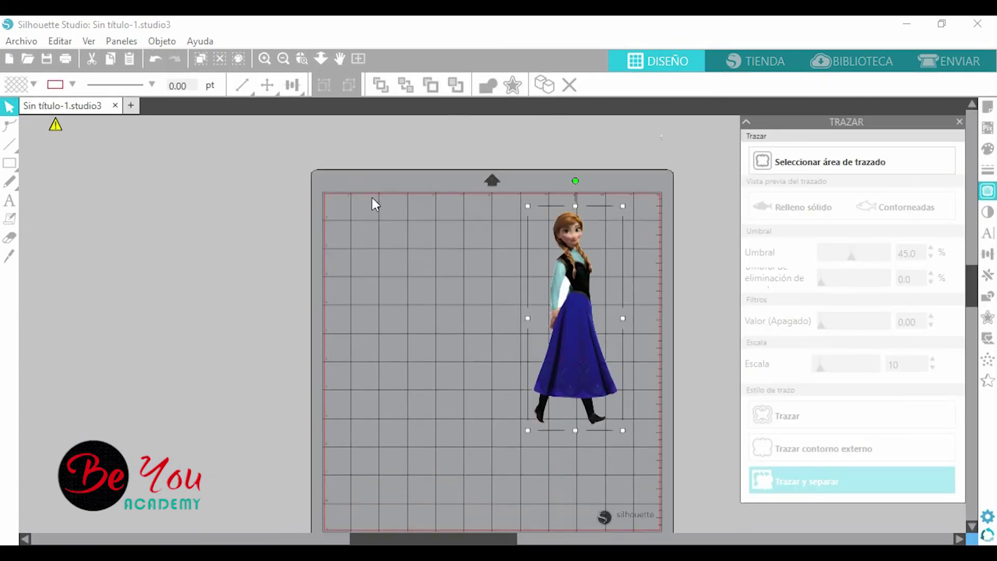
{"action": "left_click_drag", "start_coordinate": [433, 172], "coordinate": [429, 436]}
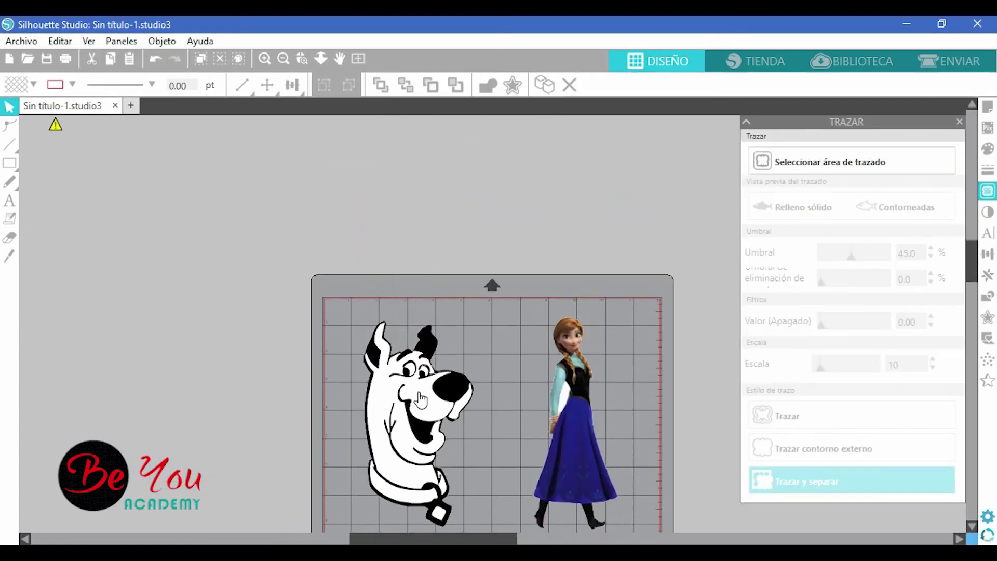
{"action": "scroll", "coordinate": [463, 234], "scroll_direction": "down", "scroll_amount": 3}
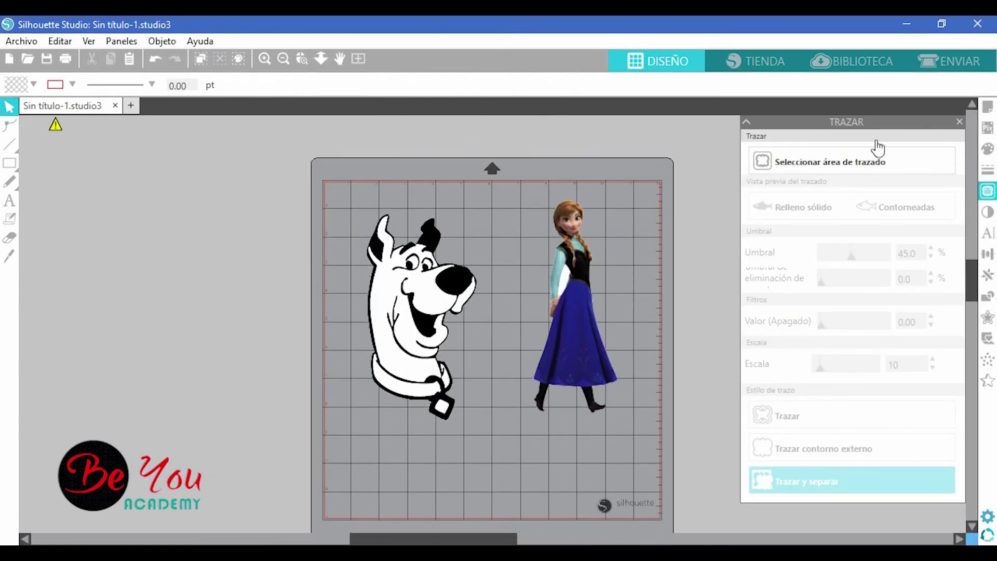
Step: Assign the Cortar action to the Scooby-Doo cut-out and return to the design view
{"action": "left_click", "coordinate": [961, 61]}
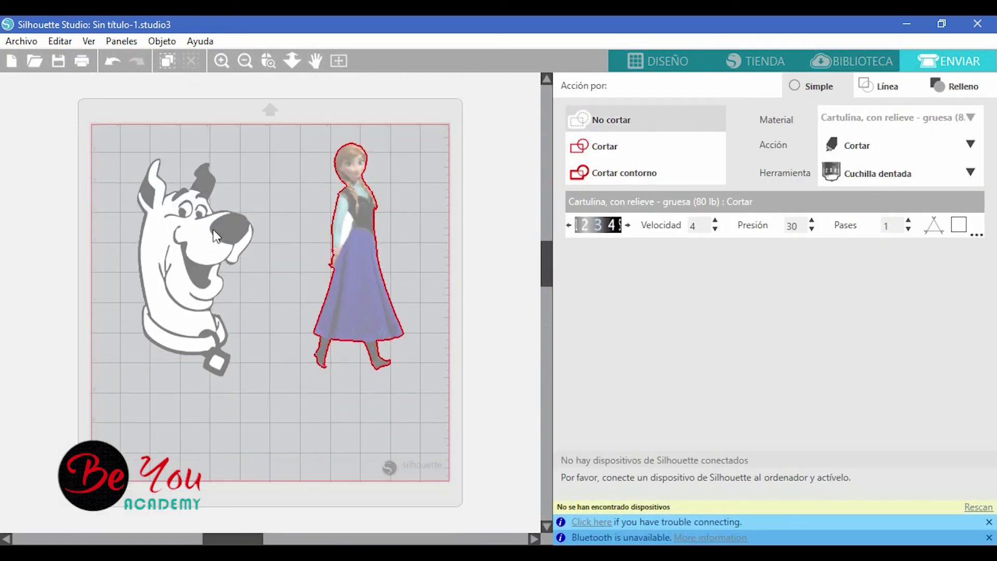
{"action": "left_click", "coordinate": [580, 152]}
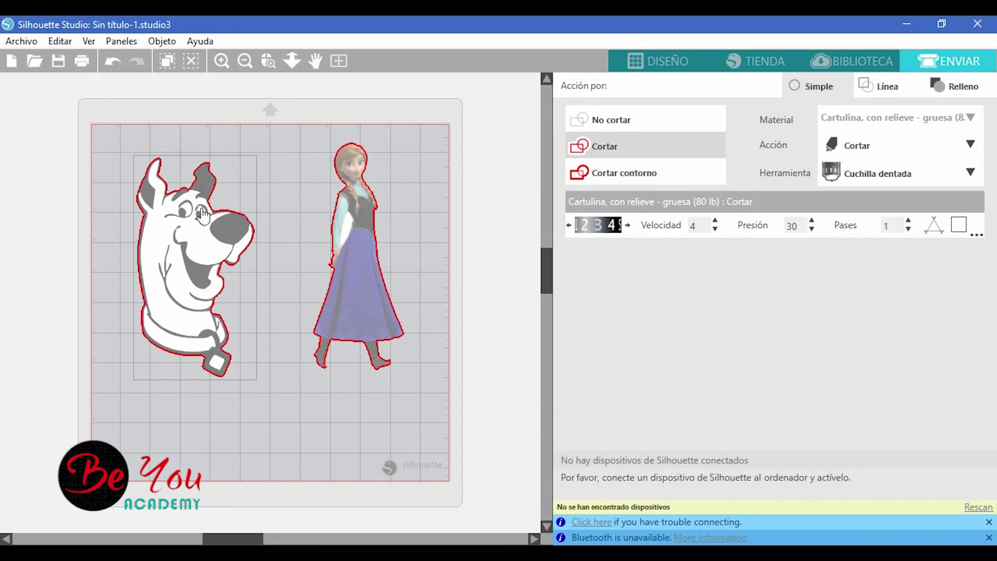
{"action": "left_click", "coordinate": [658, 67]}
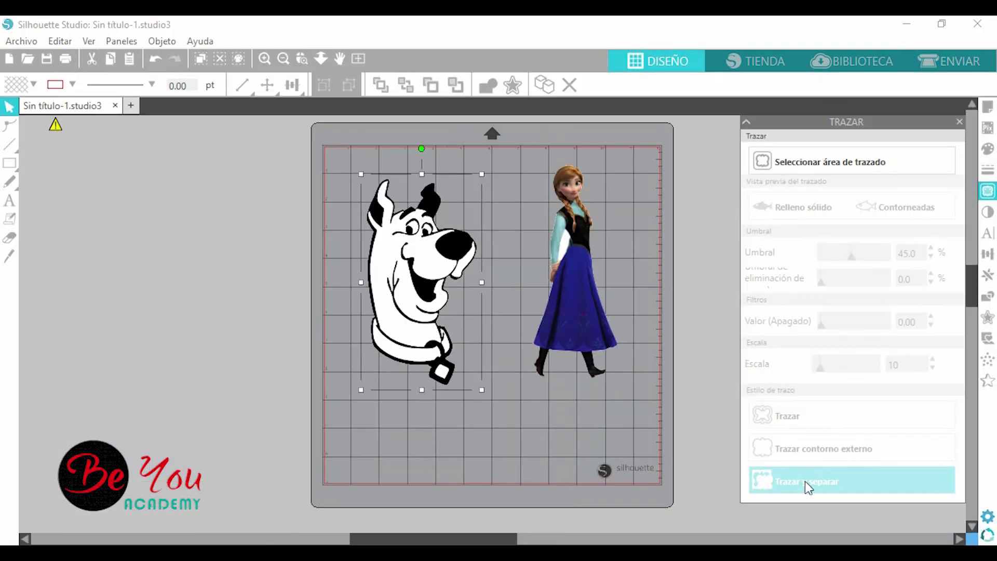
Step: Capture a screenshot region around the Trazar y separar option and copy it
{"action": "key", "text": "Print"}
{"action": "left_click_drag", "start_coordinate": [738, 470], "coordinate": [951, 511]}
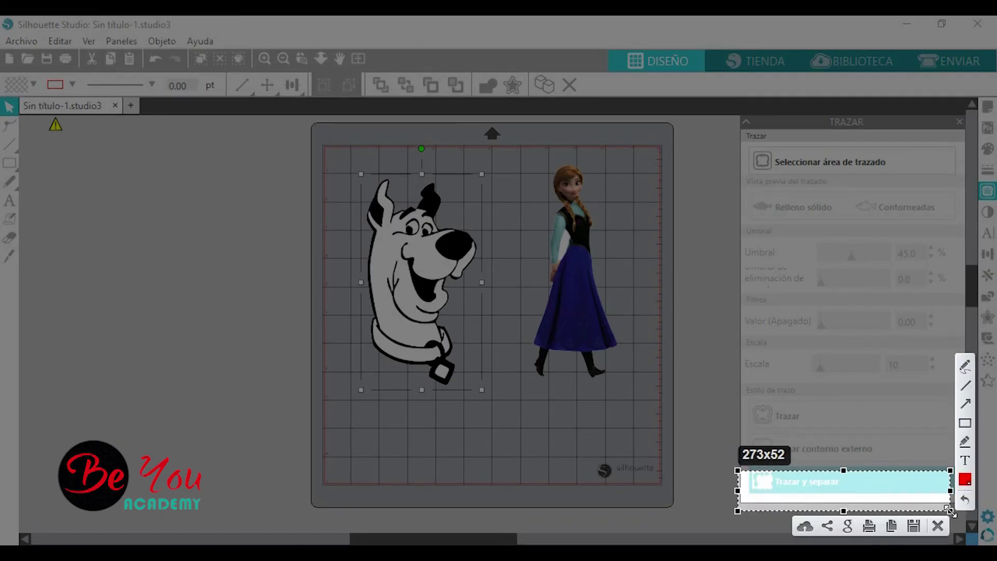
{"action": "key", "text": "ctrl+c"}
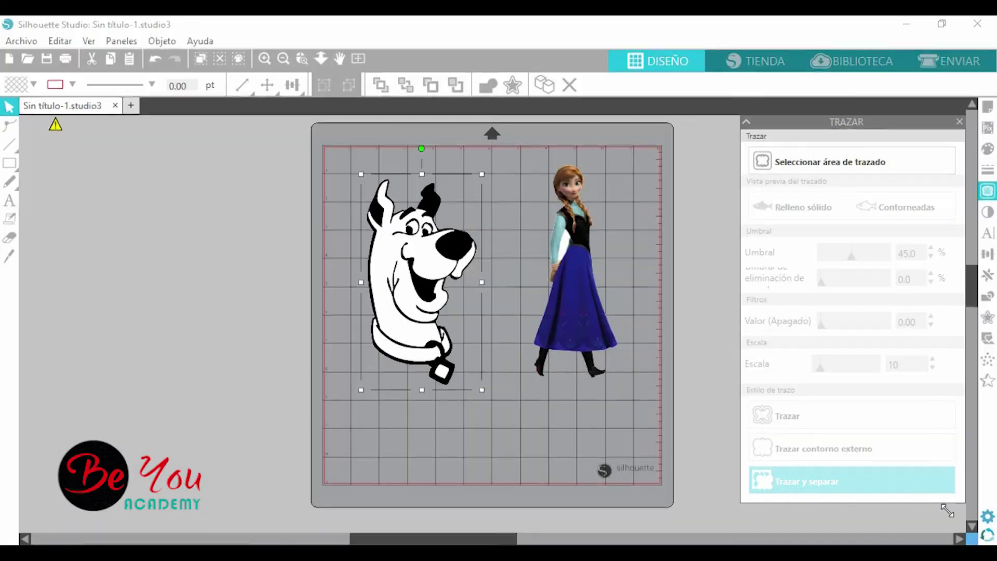
{"action": "left_click", "coordinate": [683, 270]}
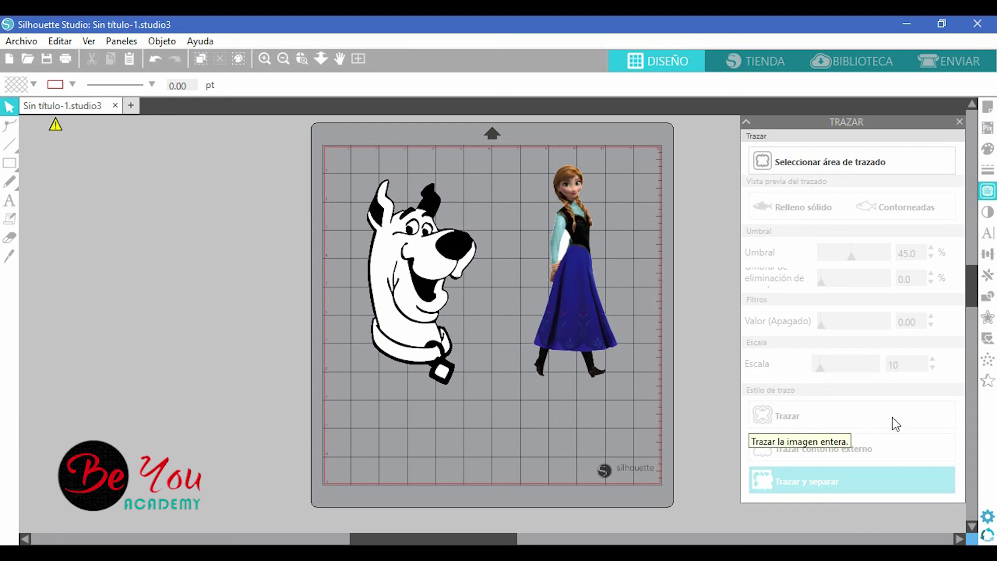
Step: Shift Anna slightly toward the middle of the mat and move Scooby-Doo off the mat's left side
{"action": "left_click", "coordinate": [574, 281]}
{"action": "left_click_drag", "start_coordinate": [575, 281], "coordinate": [558, 304]}
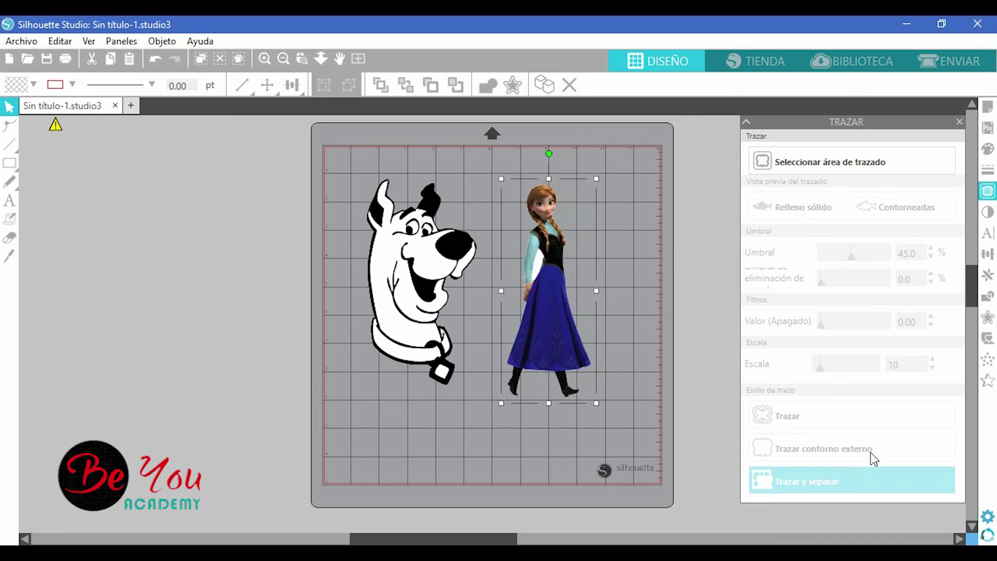
{"action": "left_click_drag", "start_coordinate": [459, 257], "coordinate": [229, 246]}
Step: Trace Scooby-Doo with the Trazar style, pull the image aside to check the traced lines, and undo that move
{"action": "left_click", "coordinate": [864, 161]}
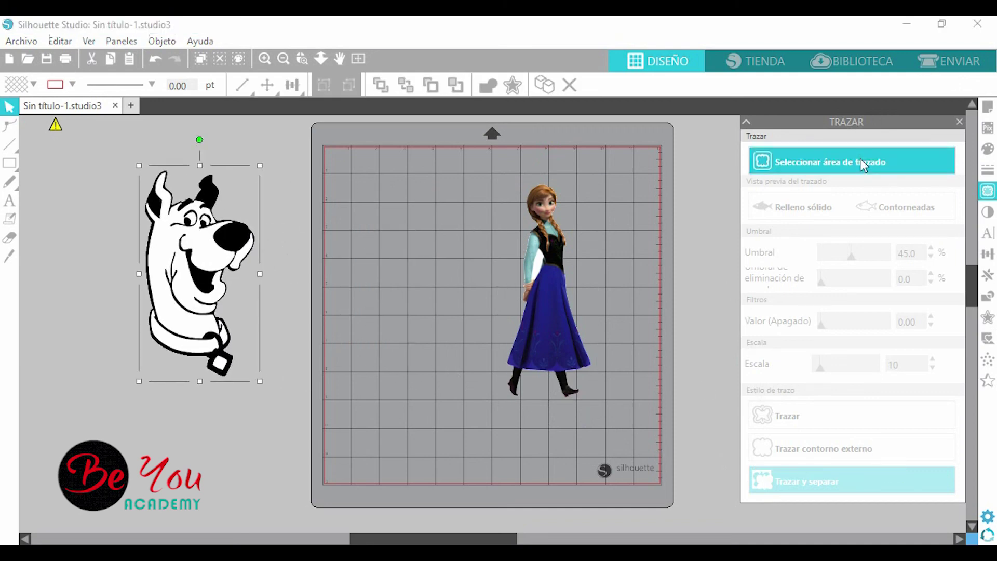
{"action": "left_click_drag", "start_coordinate": [125, 148], "coordinate": [276, 450]}
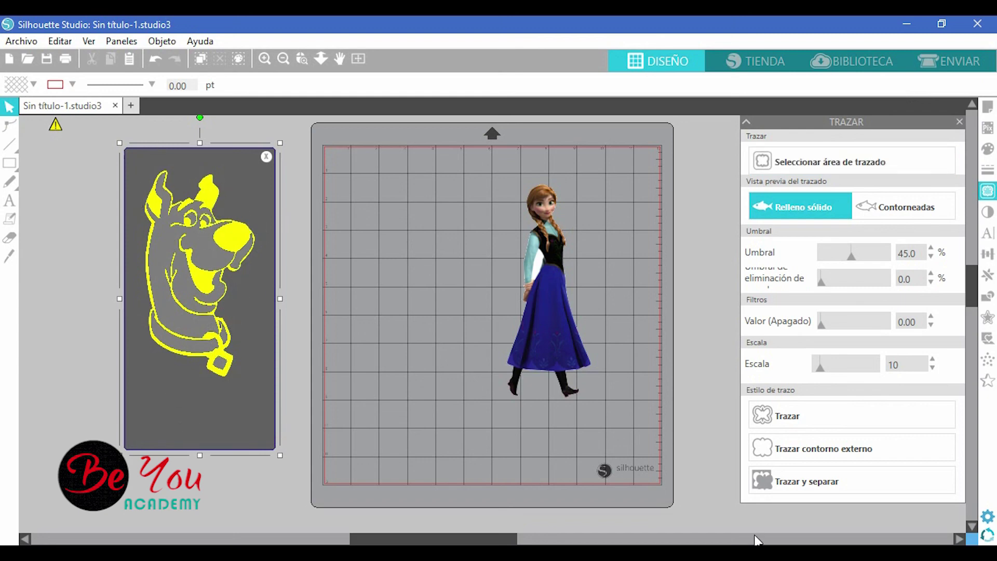
{"action": "left_click", "coordinate": [837, 419]}
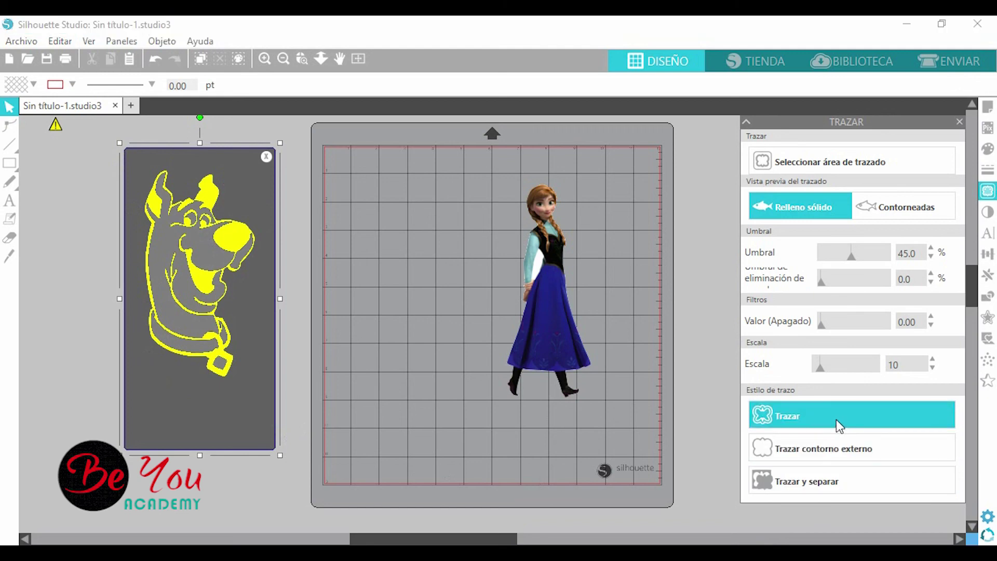
{"action": "mouse_move", "coordinate": [238, 241]}
{"action": "left_mouse_down"}
{"action": "mouse_move", "coordinate": [338, 294]}
{"action": "mouse_move", "coordinate": [342, 398]}
{"action": "left_mouse_up"}
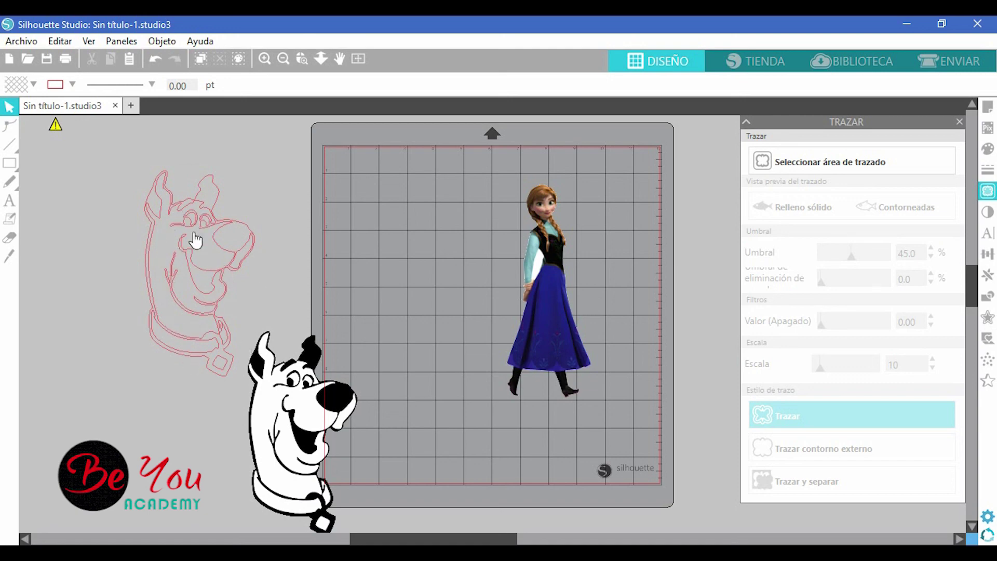
{"action": "key", "text": "ctrl+z"}
Step: Move Scooby-Doo together with its traced lines onto the mat beside Anna and review the cut lines in the send view
{"action": "left_click_drag", "start_coordinate": [103, 161], "coordinate": [306, 395]}
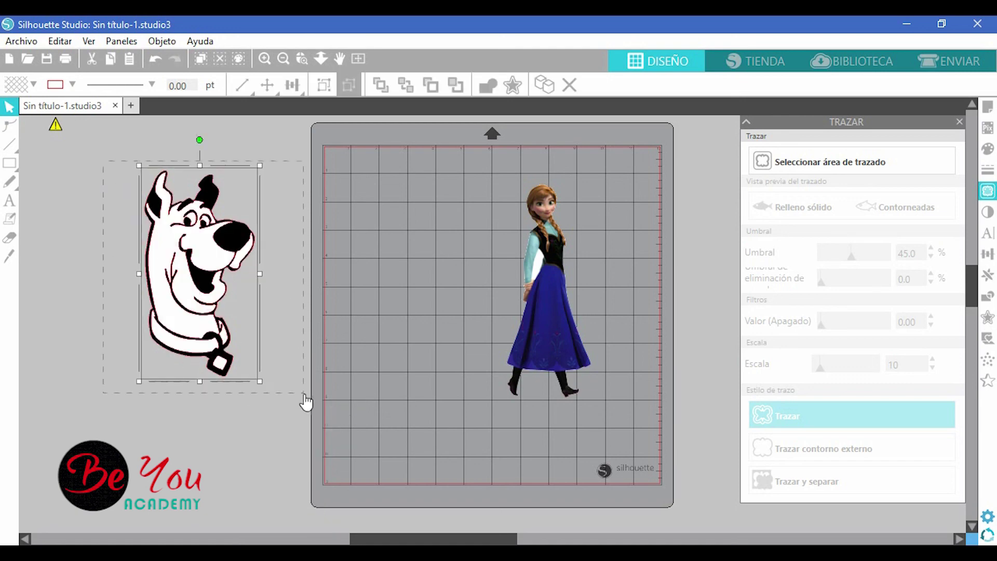
{"action": "left_click_drag", "start_coordinate": [240, 249], "coordinate": [415, 262]}
{"action": "left_click", "coordinate": [394, 279]}
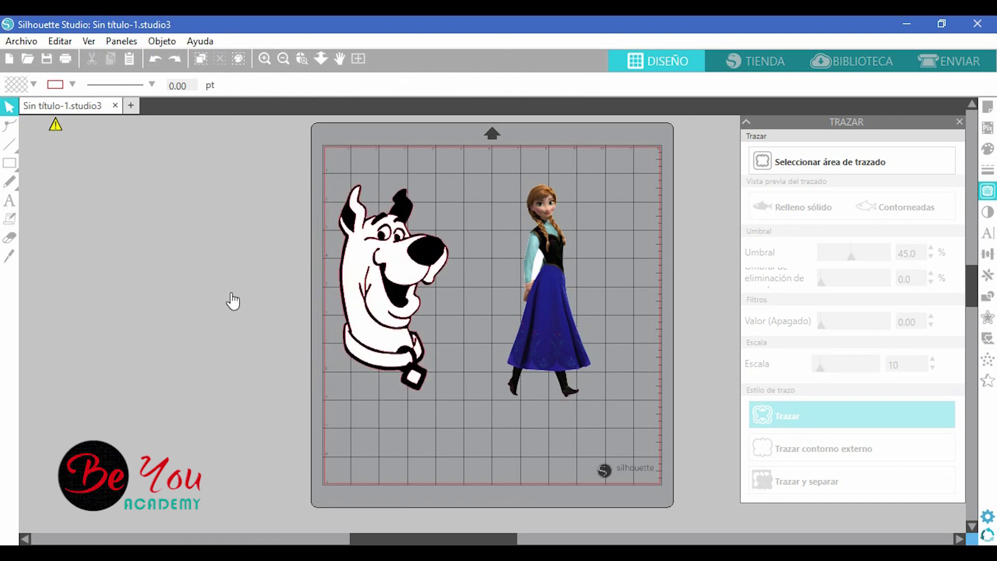
{"action": "left_click", "coordinate": [945, 64]}
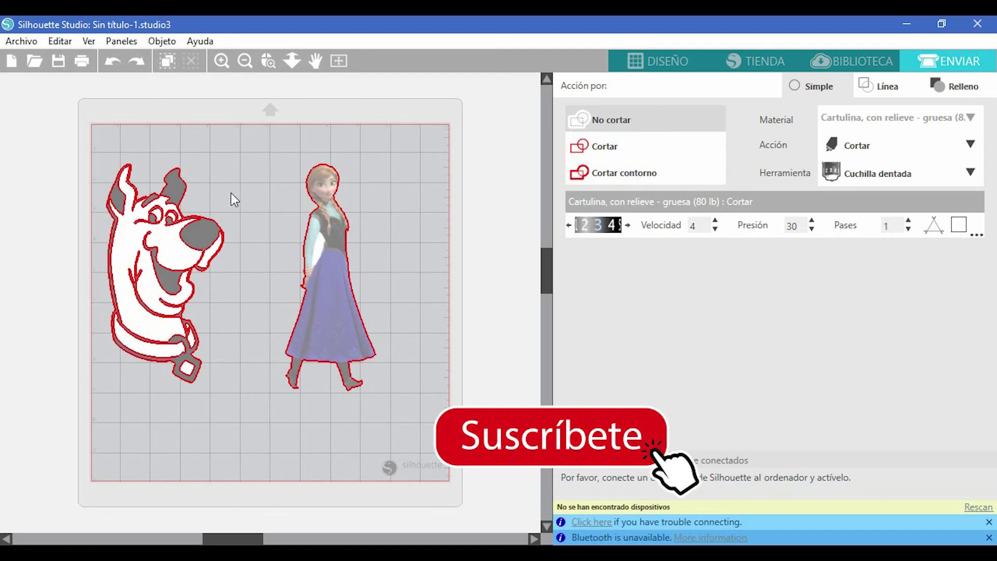
{"action": "left_click", "coordinate": [666, 67]}
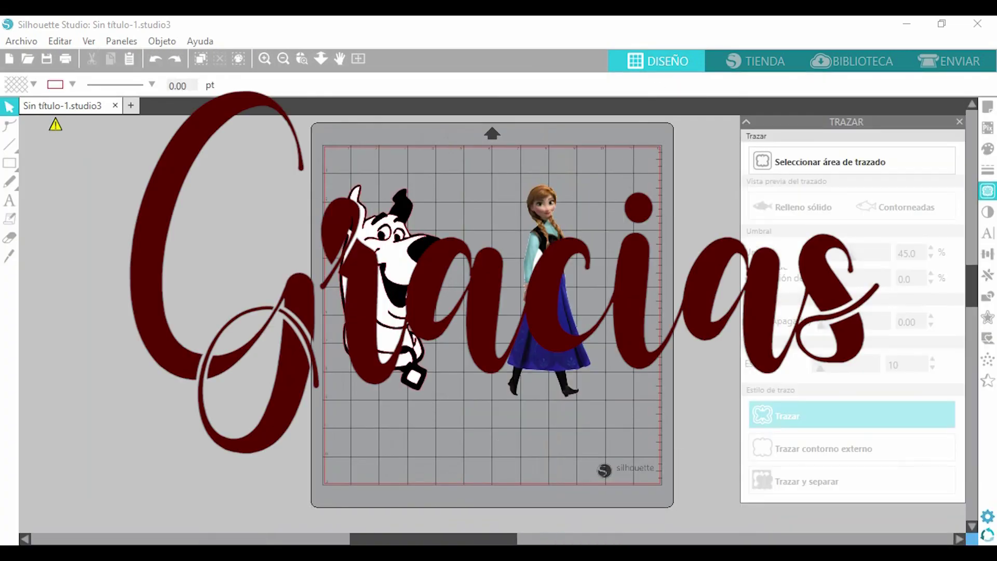